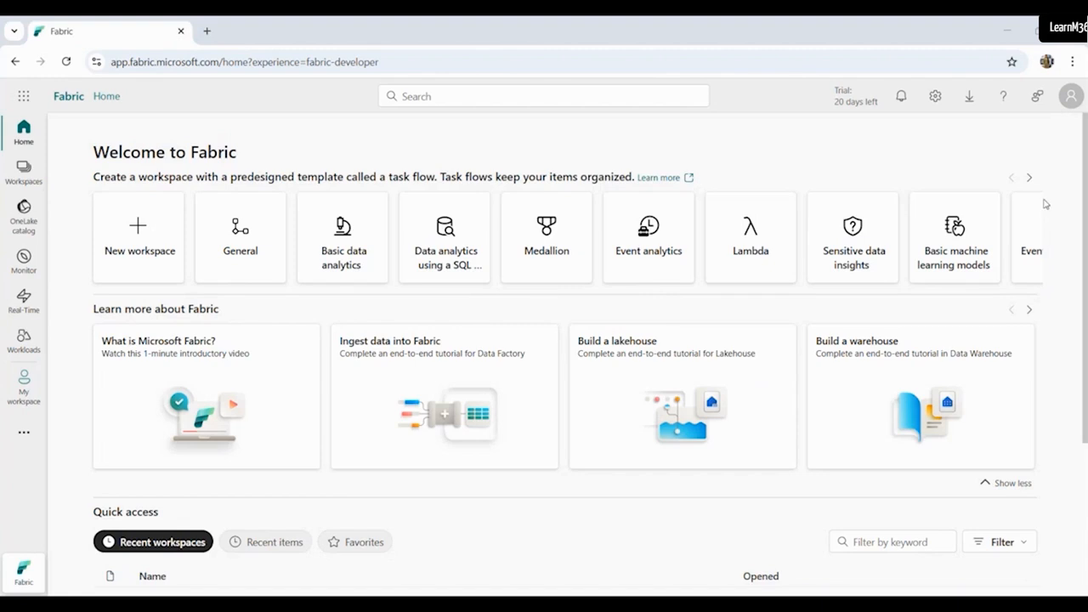
- Create a new workspace named Demo_Workspace, keeping the Trial license mode
click(24, 173)
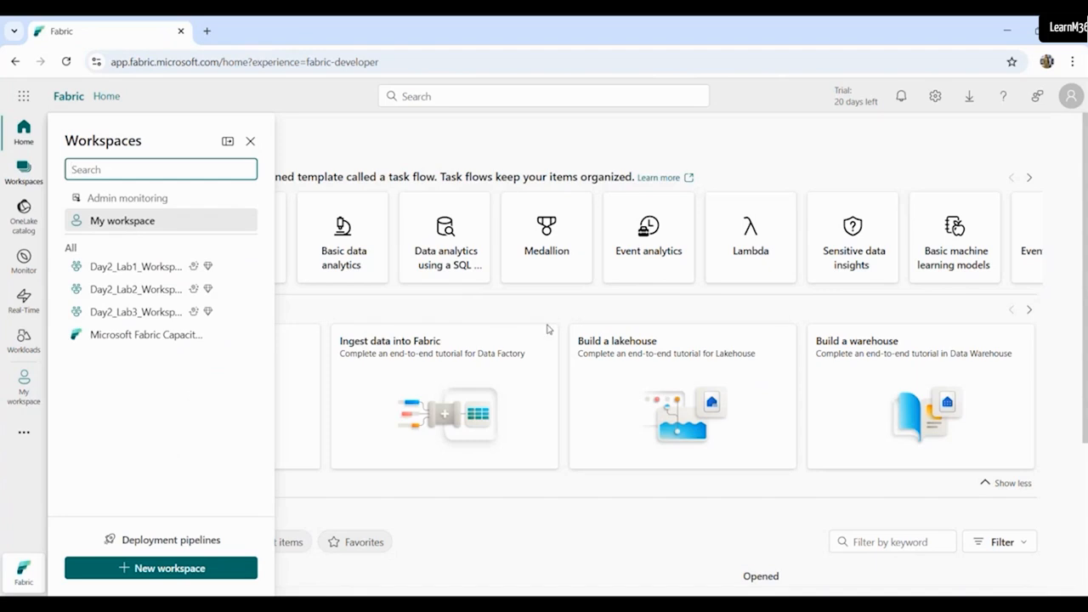
click(200, 570)
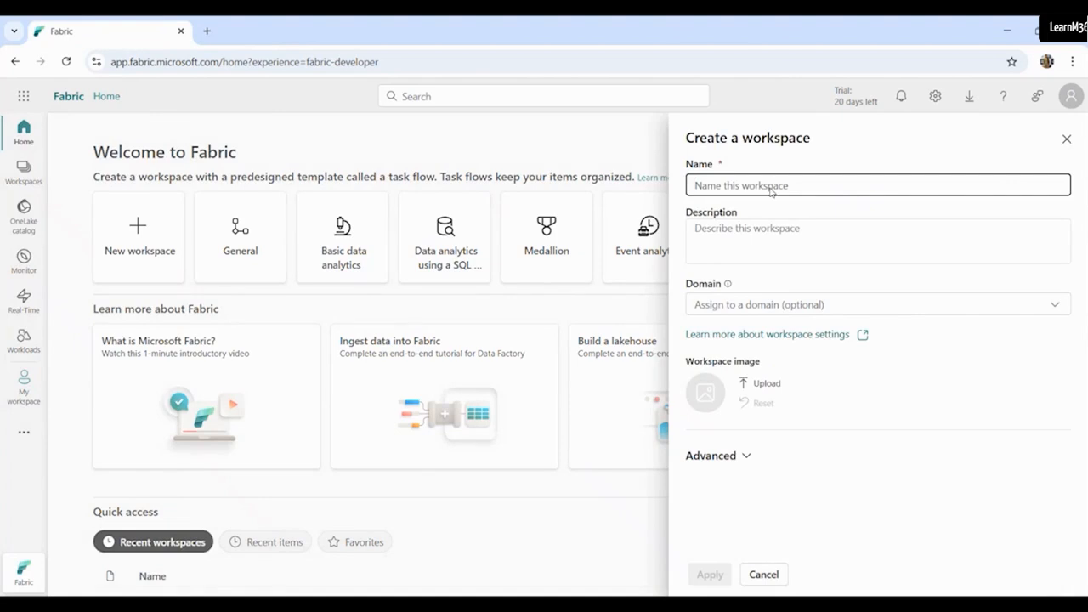
text(Demo_Workspace)
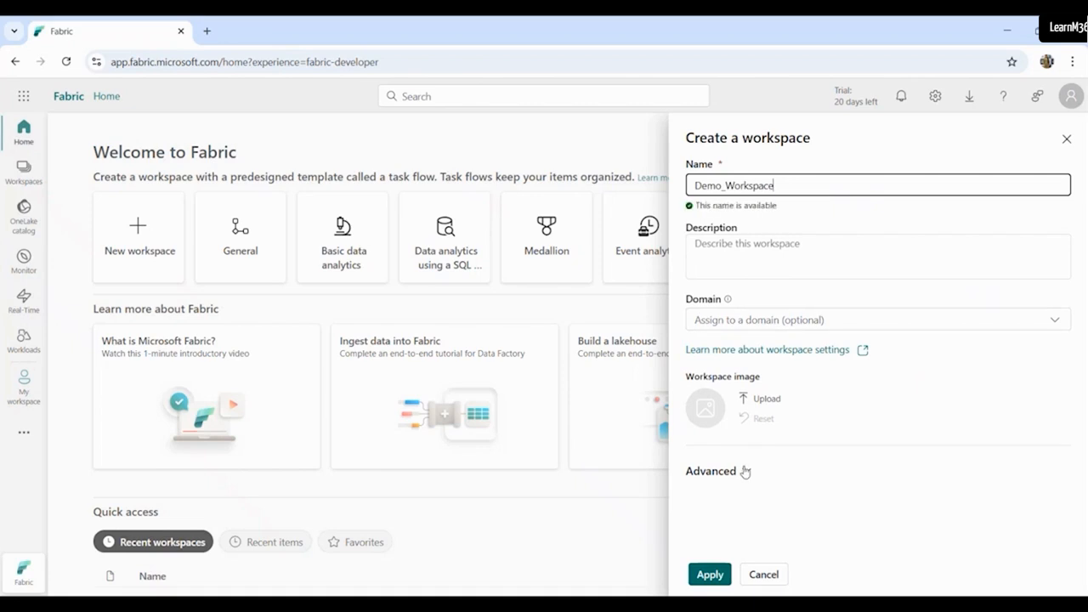
click(806, 469)
scroll(805, 470, down, 4)
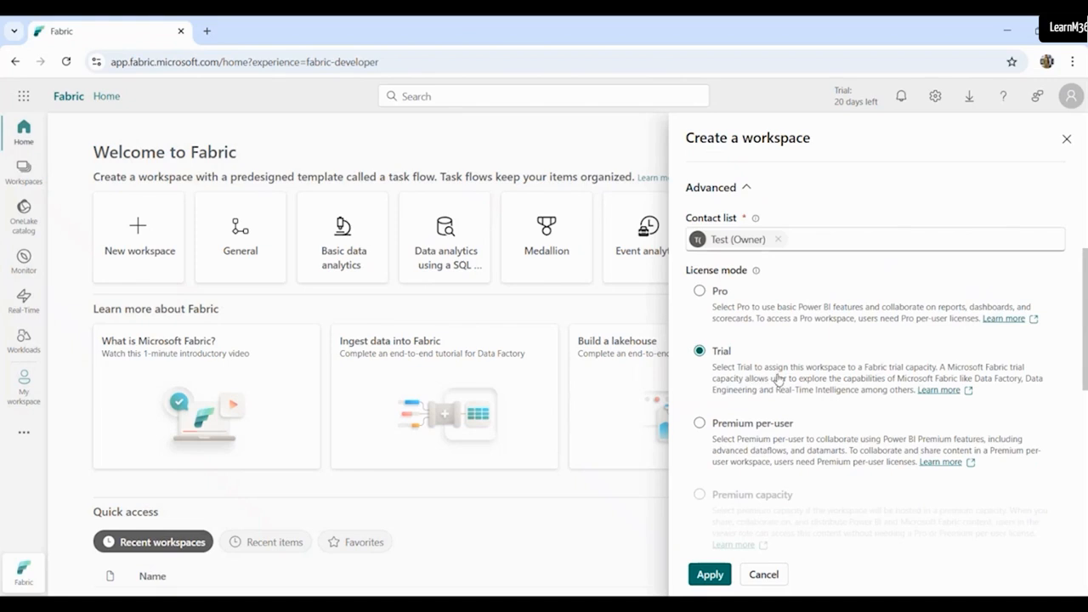
click(709, 576)
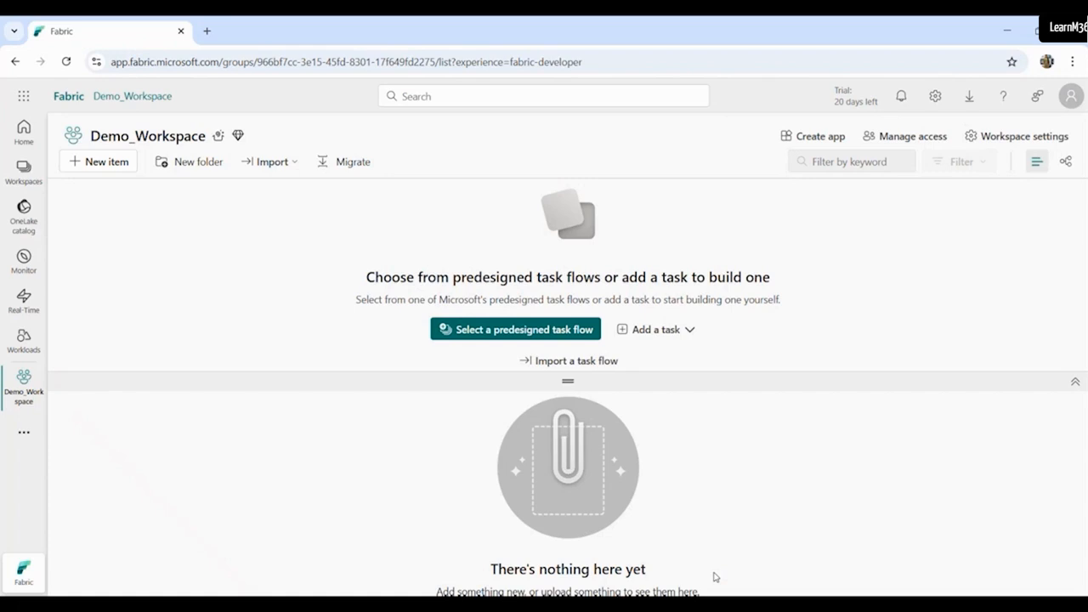
- Collapse the workspace's task flow area and create a lakehouse named demo_lakehouse without lakehouse schemas
drag(570, 381, 575, 196)
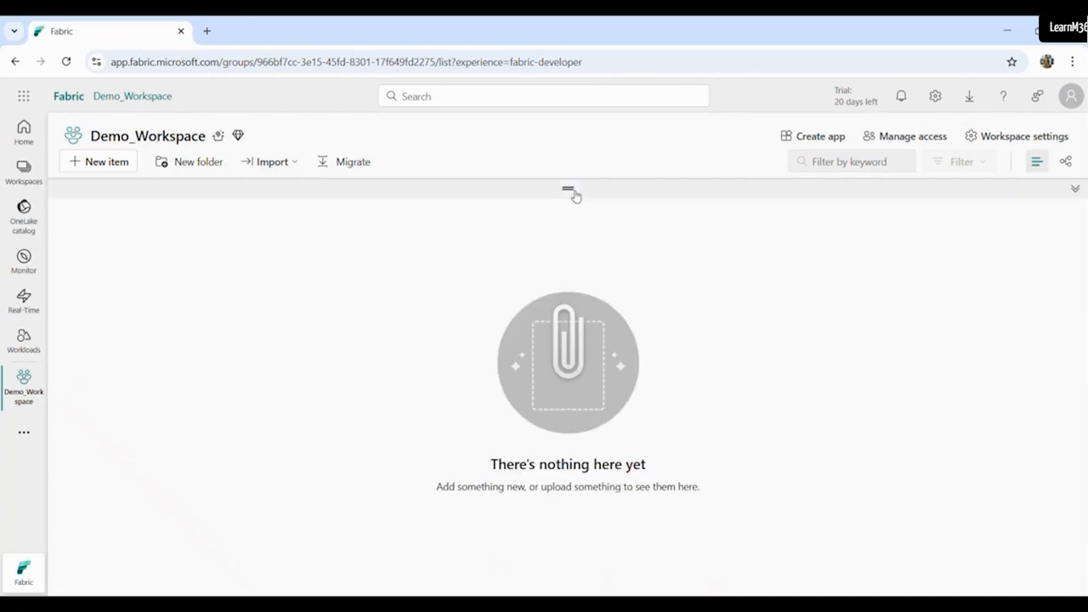
click(115, 172)
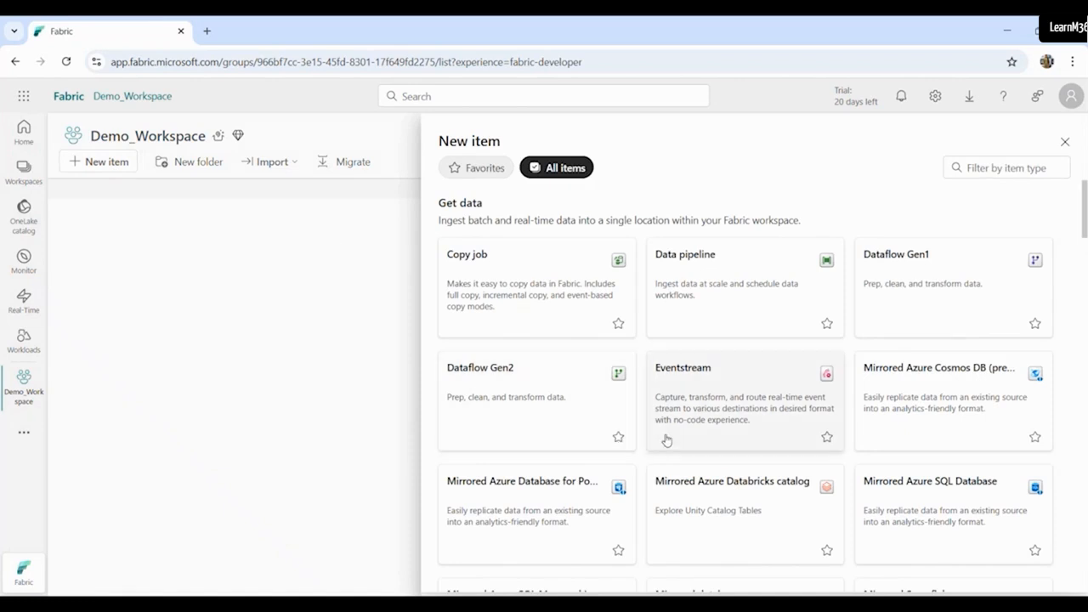
scroll(666, 442, down, 3)
scroll(1011, 272, up, 3)
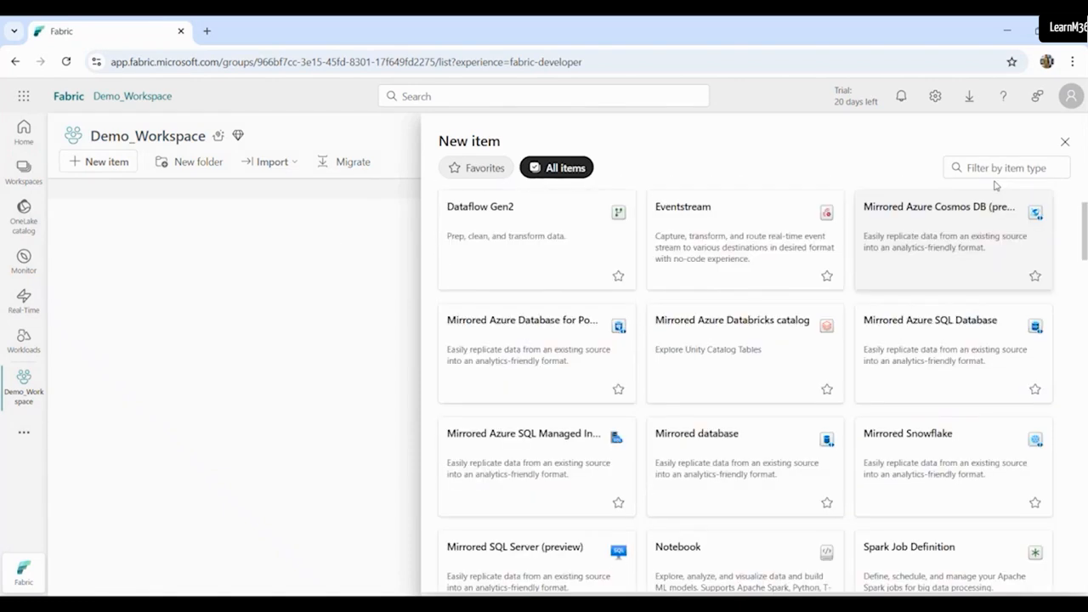
scroll(890, 384, down, 5)
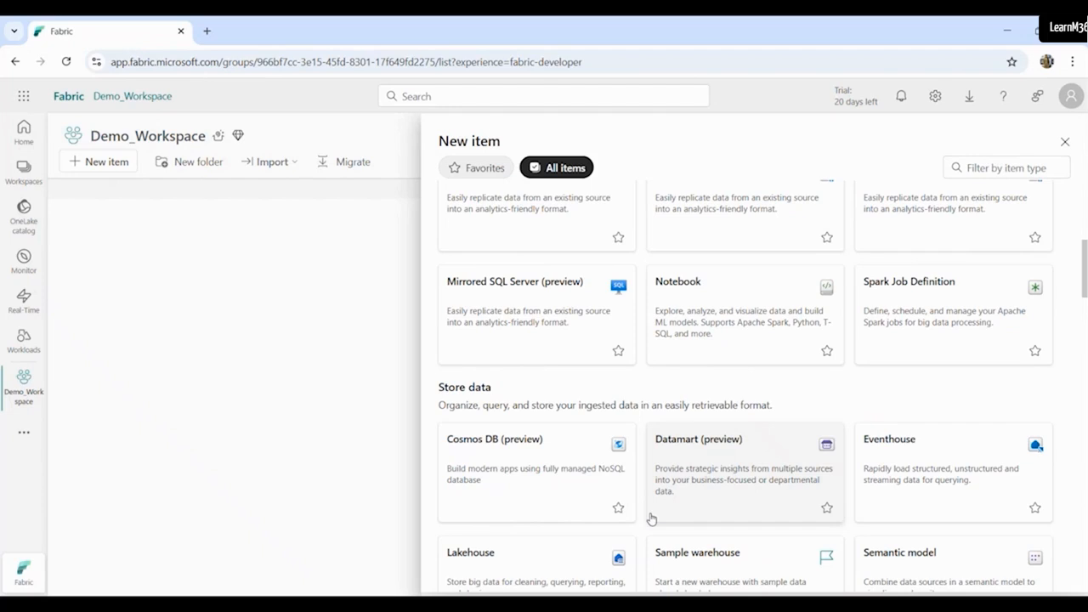
scroll(552, 494, down, 1)
click(552, 493)
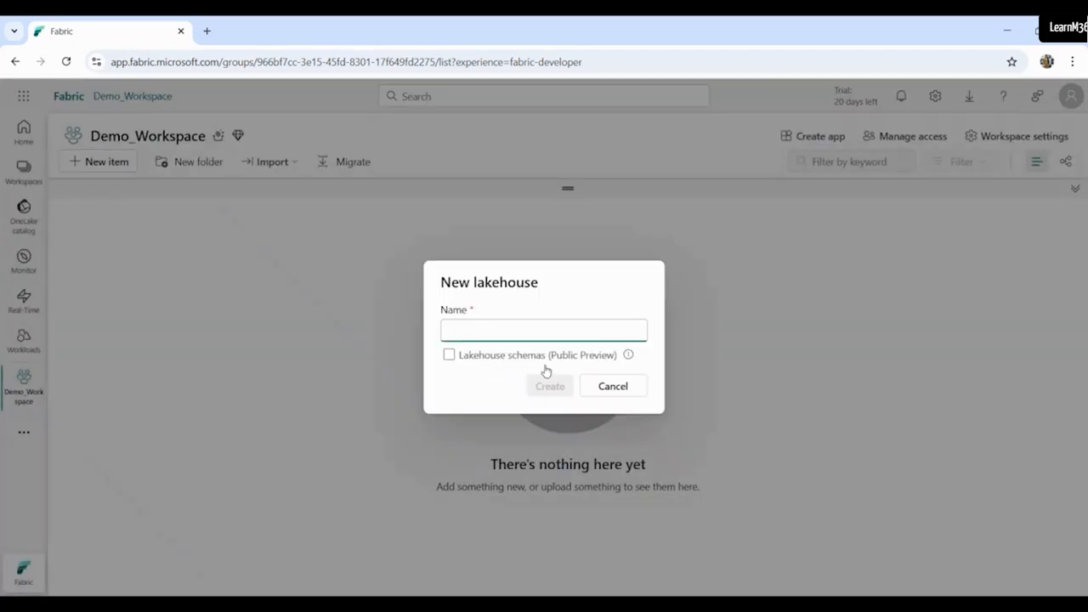
click(530, 328)
text(demo_la)
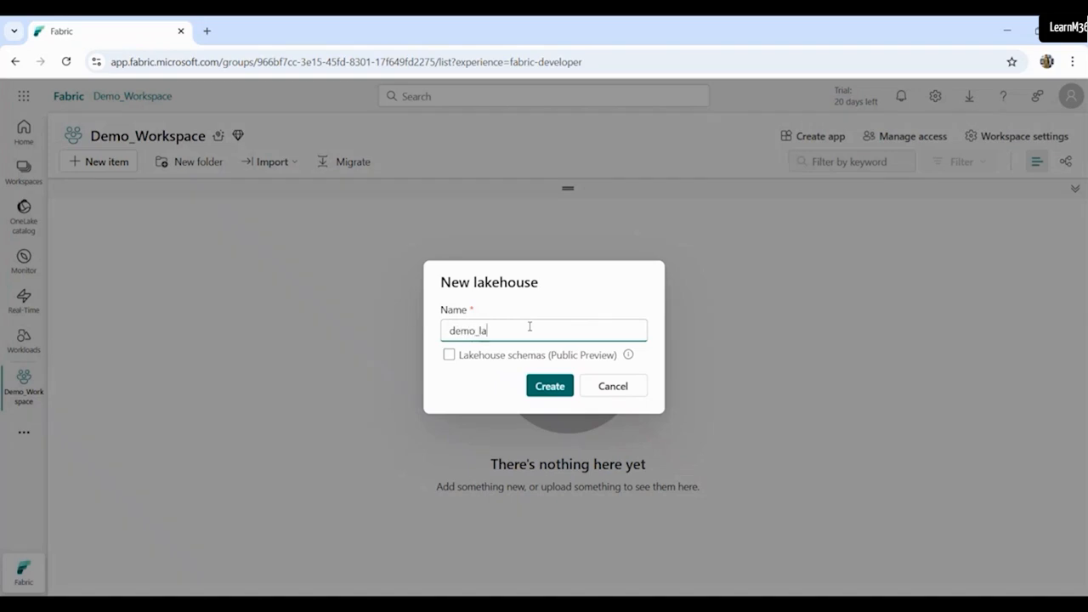
text(kehouse)
click(548, 386)
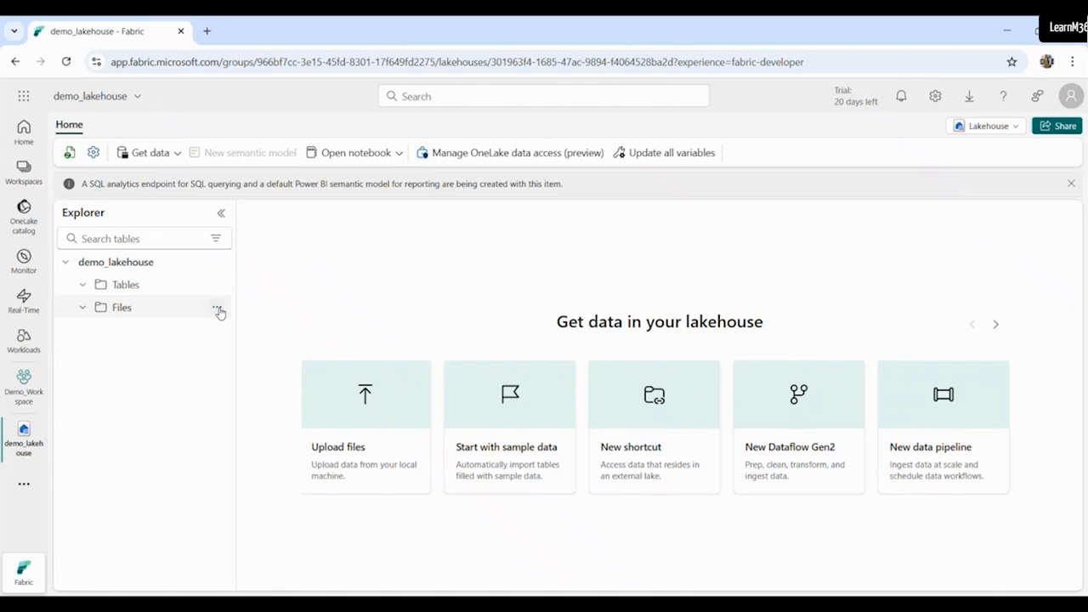
- Create a subfolder named new_data under the lakehouse's Files folder
click(217, 309)
click(259, 353)
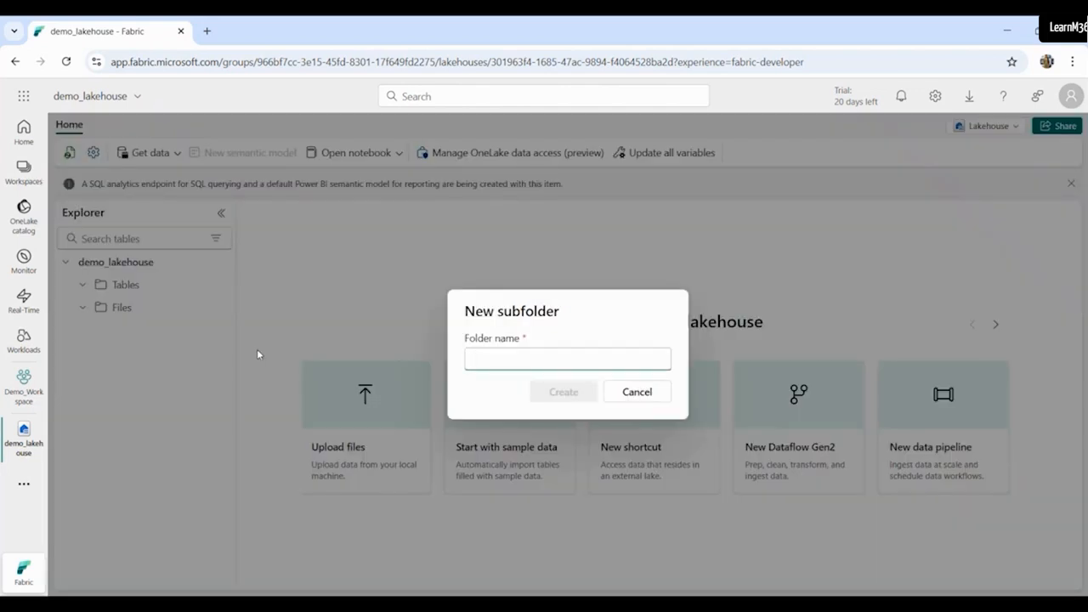
text(new_data)
click(557, 391)
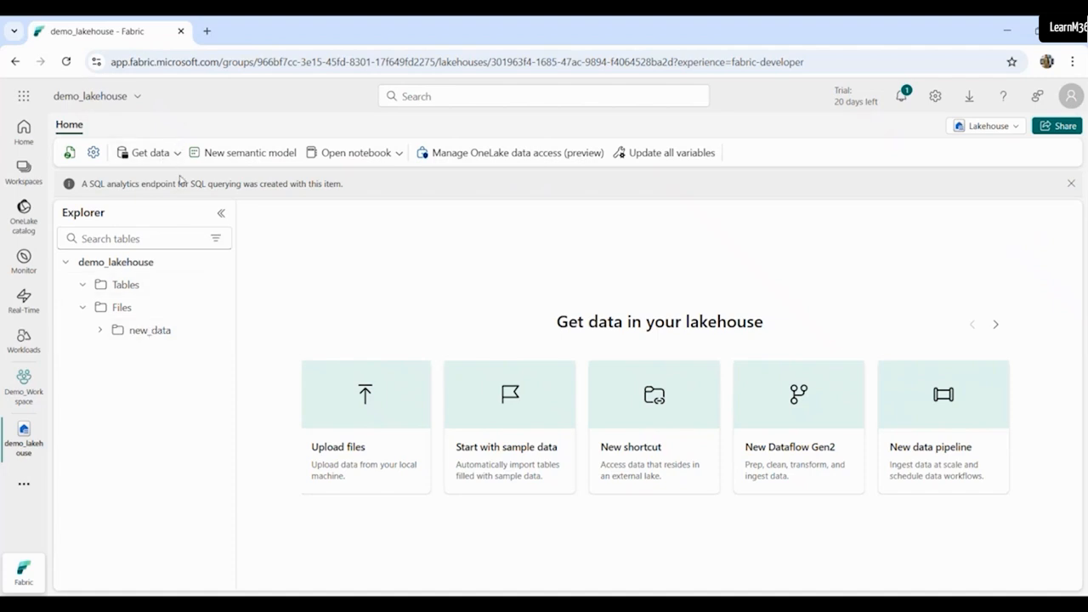
- Create a new data pipeline named "ingest new sales data" from the lakehouse
click(177, 154)
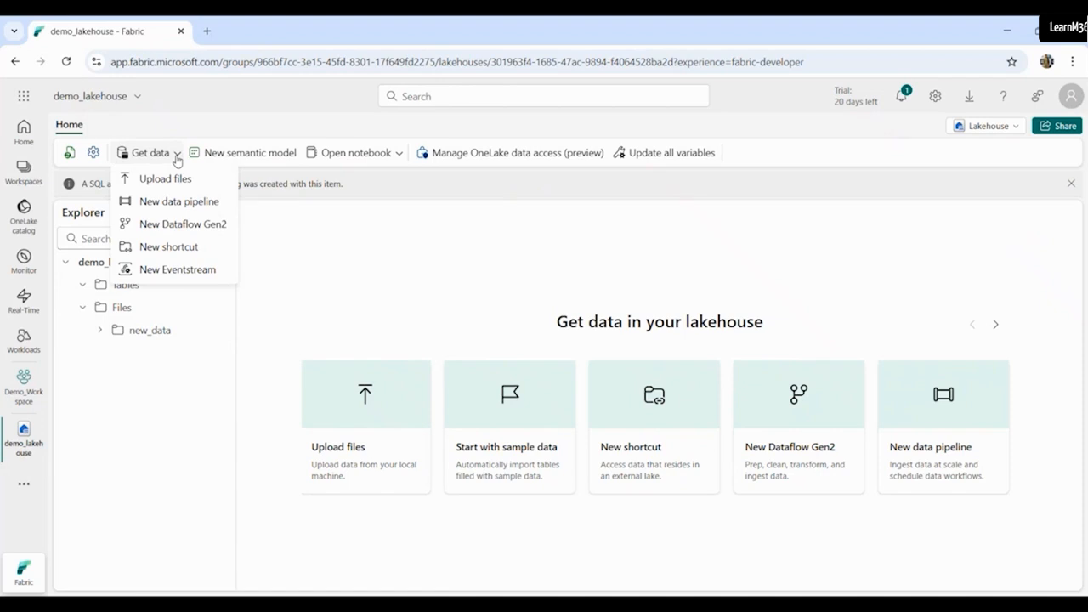
click(179, 203)
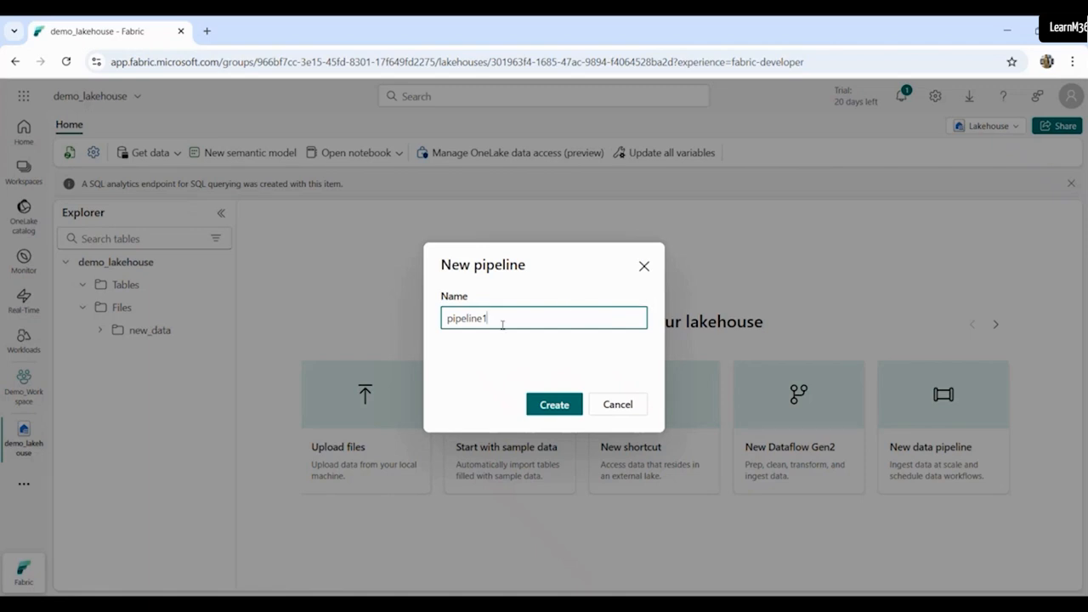
drag(503, 326, 448, 324)
text(ingest new sales data)
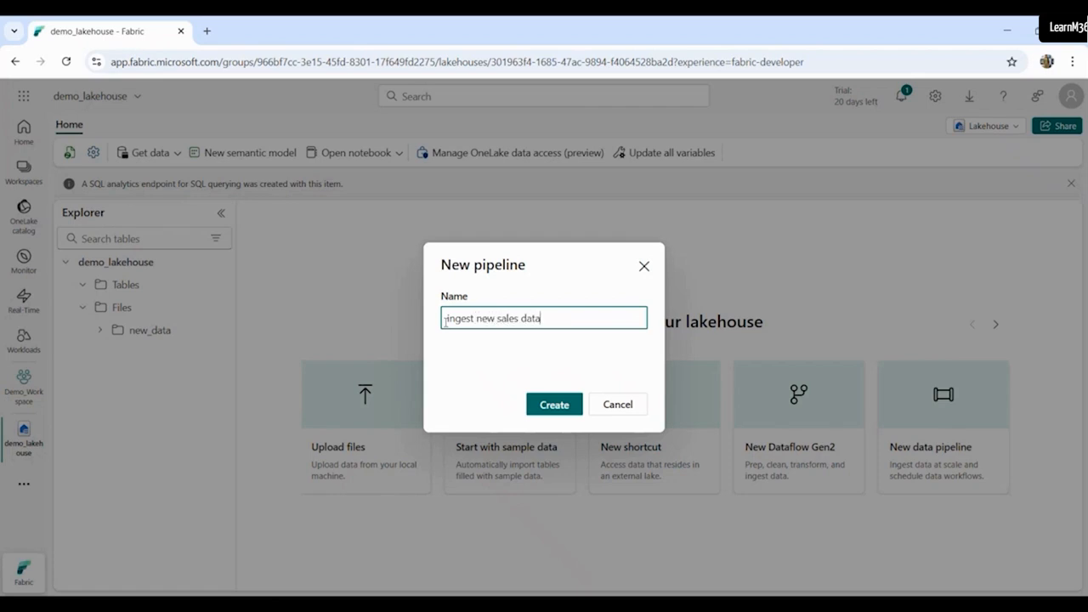
click(546, 408)
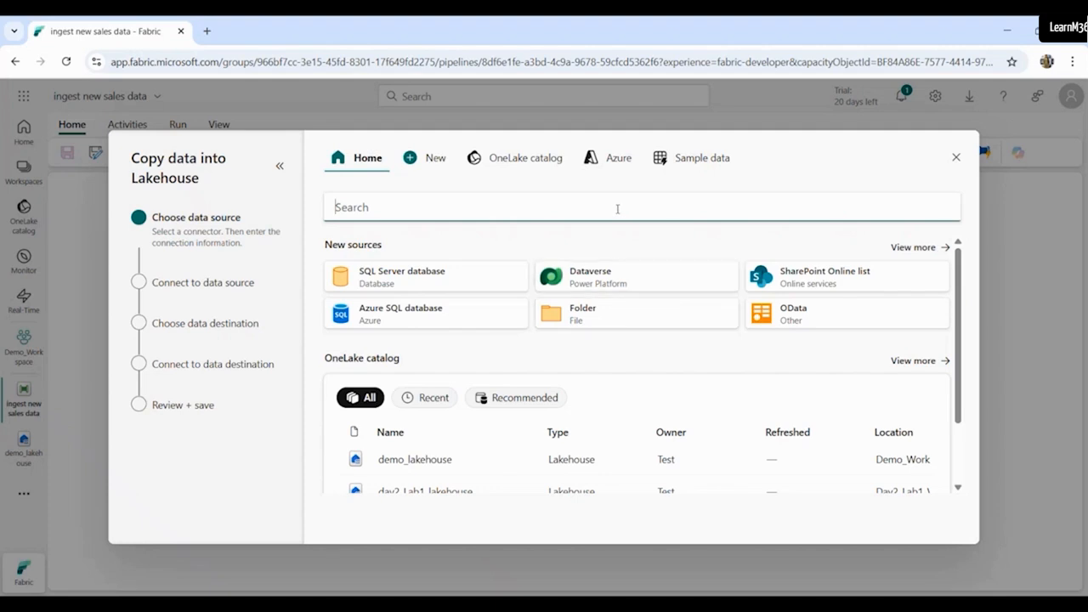
text(http)
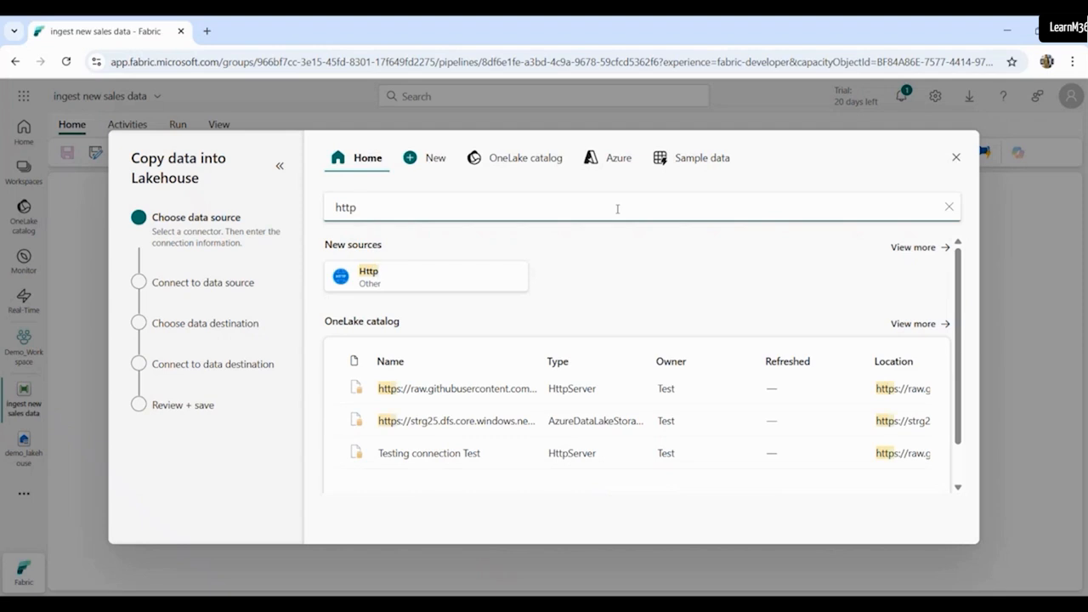
click(469, 284)
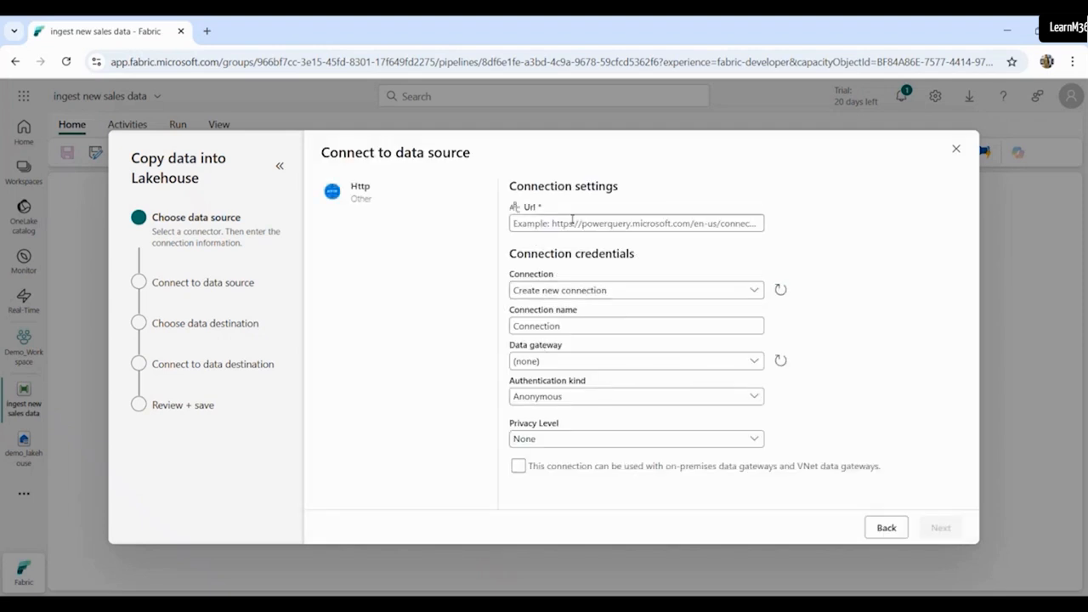
click(685, 222)
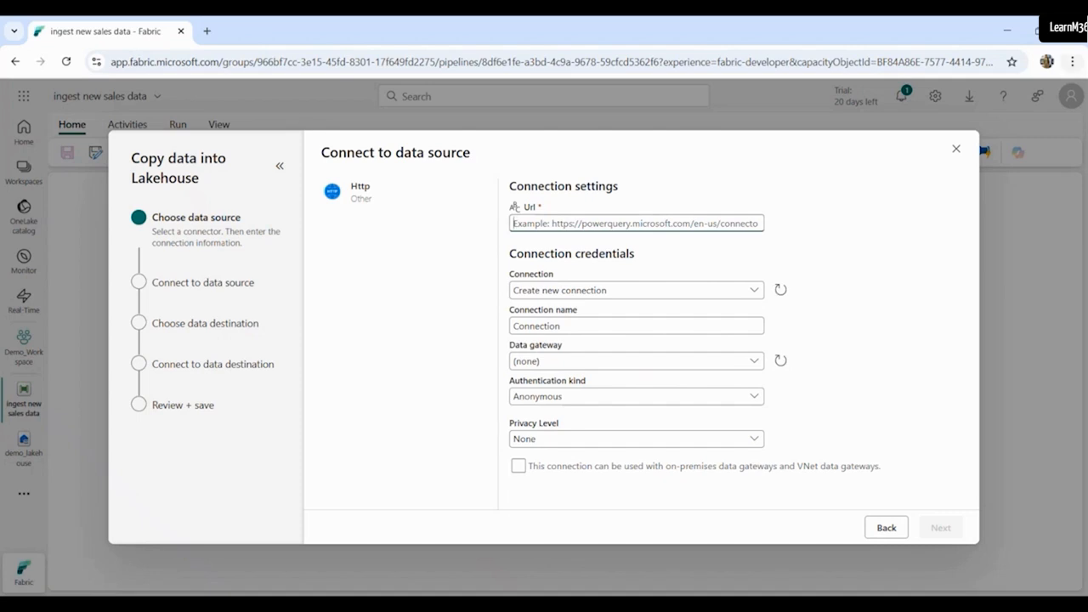
click(647, 604)
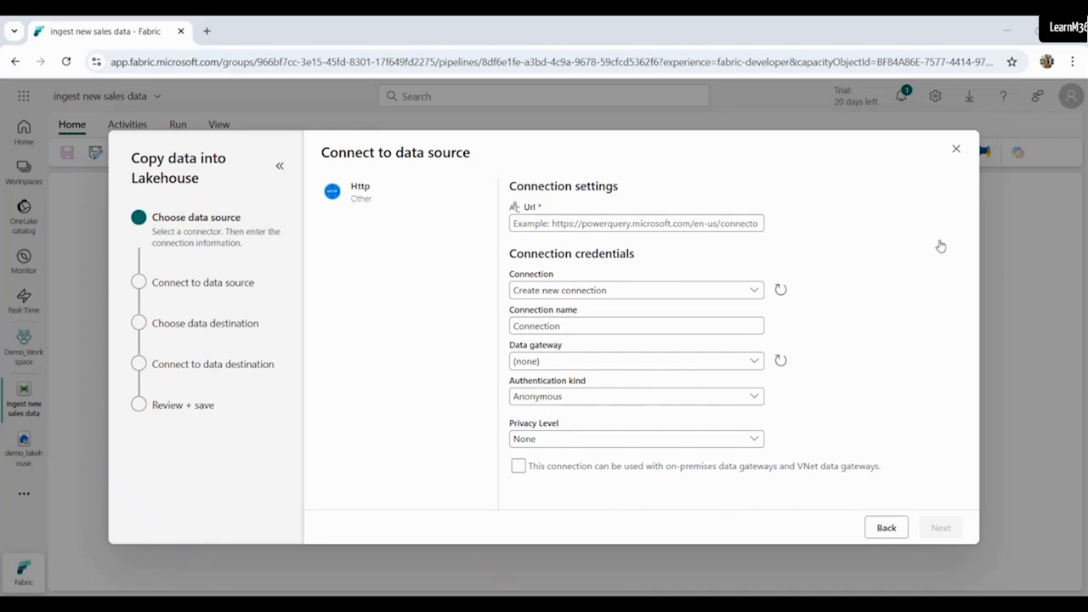
click(569, 223)
text(https://raw.githubusercontent.com/MicrosoftLearning/dp-data/main/sales.csv)
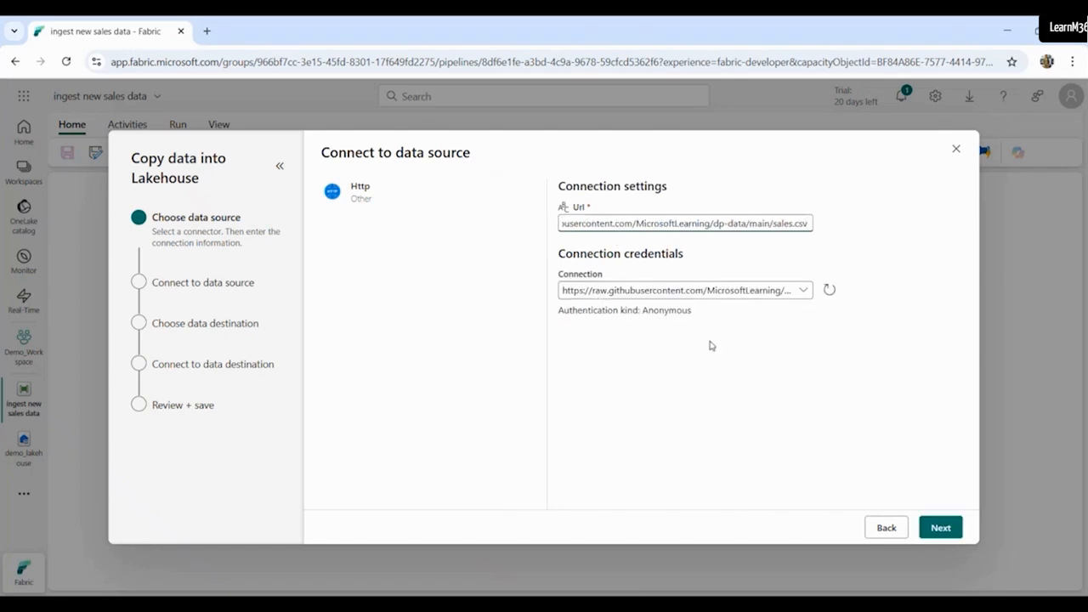
- Create a new connection named "Demo connection" for the source, keeping Anonymous authentication, and continue to the request settings
click(802, 291)
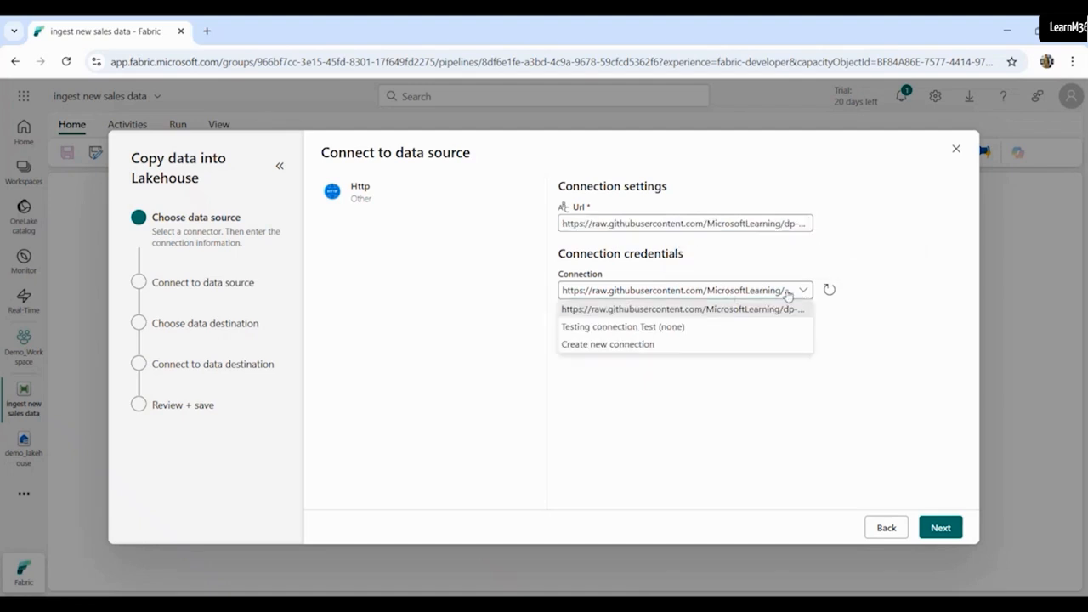
click(639, 346)
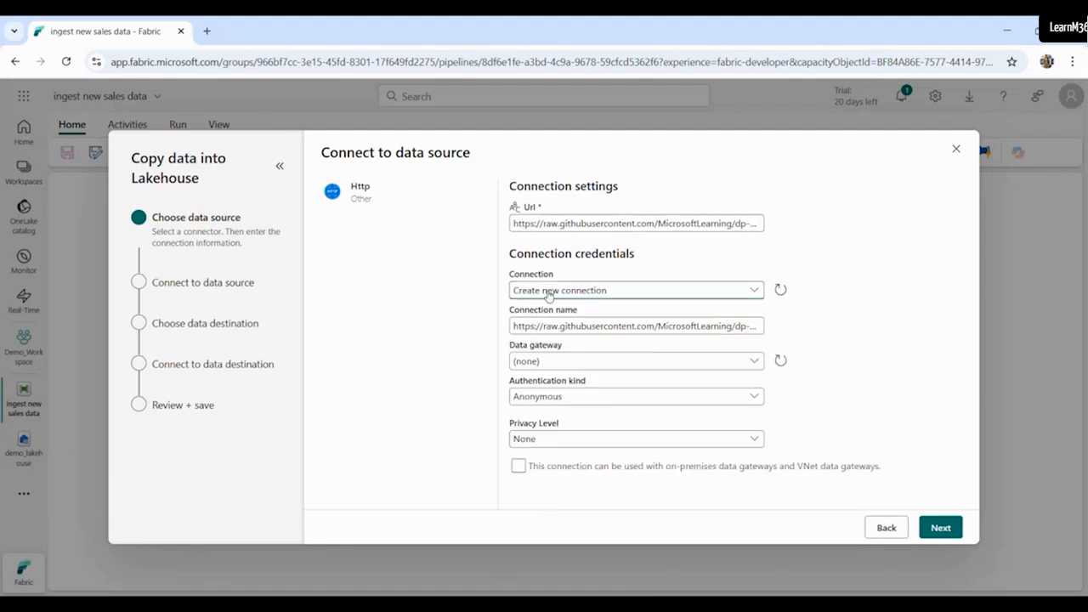
click(719, 326)
key(ctrl+a)
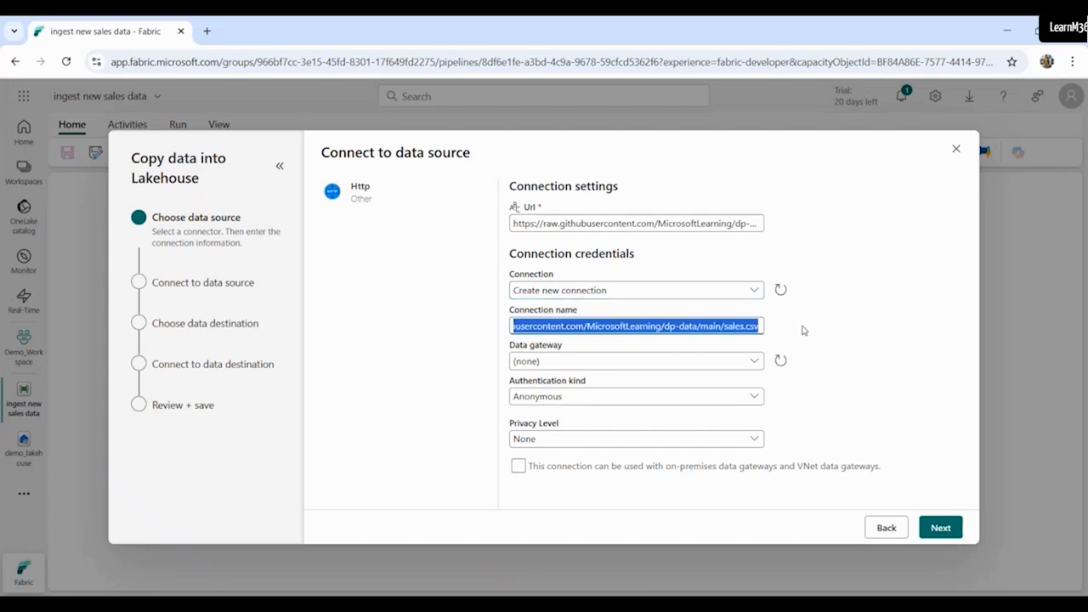
text(Demo connection)
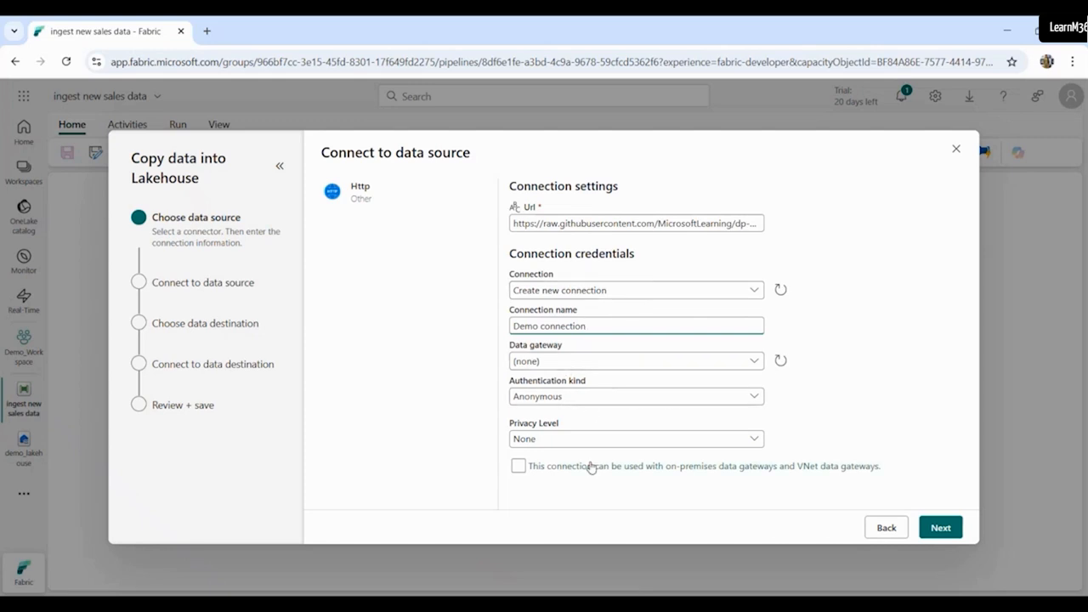
click(940, 527)
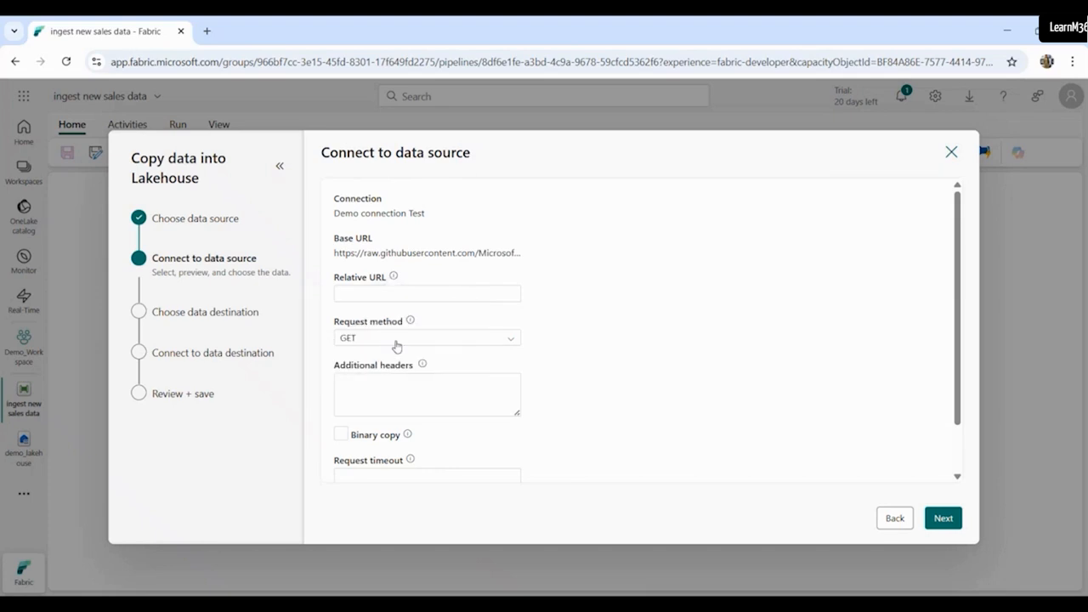
- Accept the default GET request settings and set the source file's row delimiter to Line feed (\n)
scroll(420, 355, down, 1)
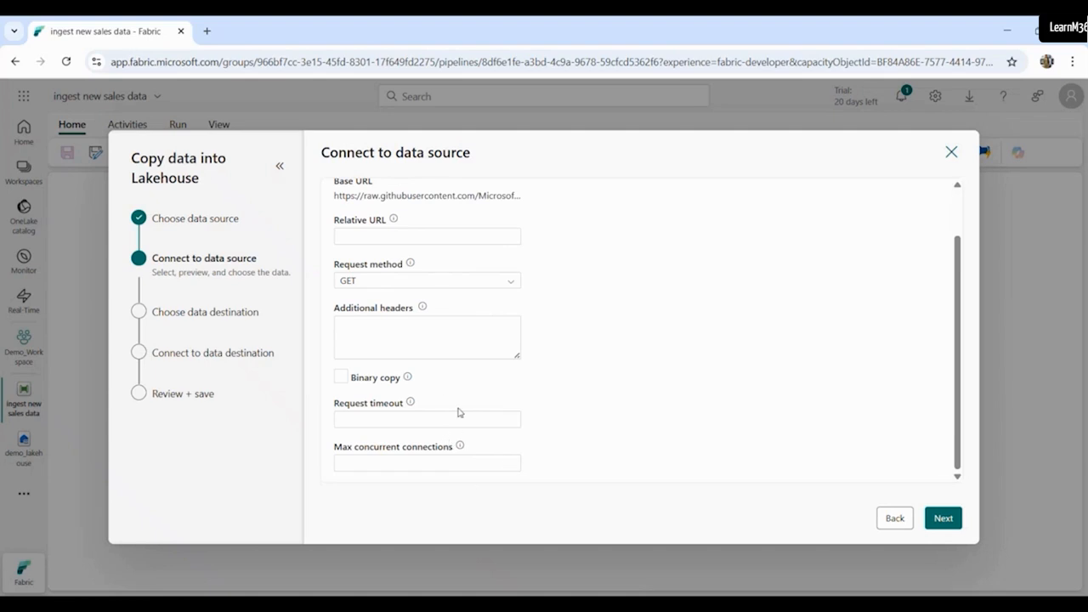
click(944, 520)
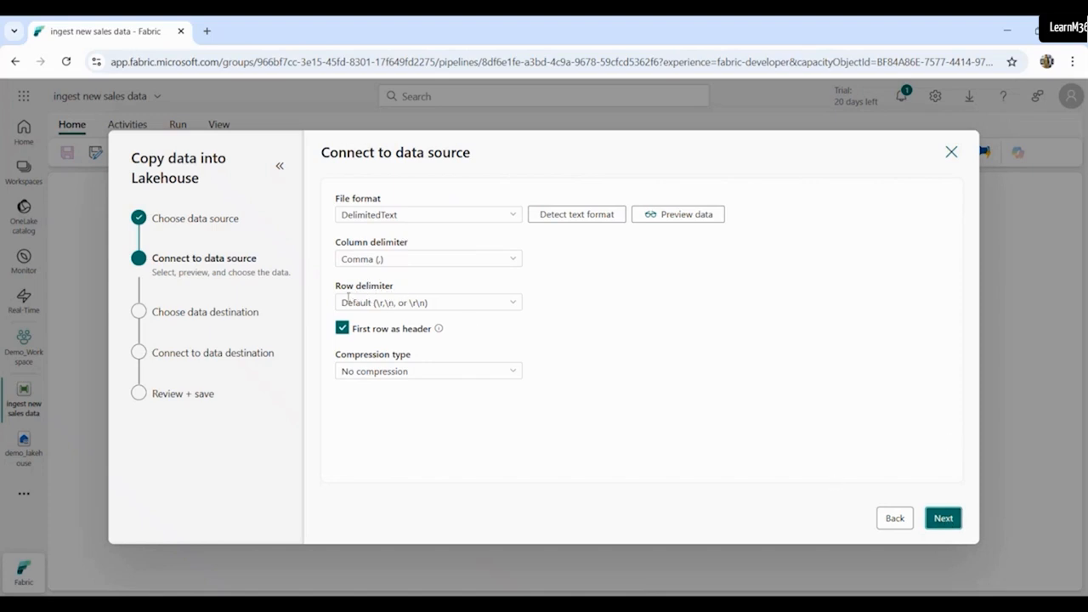
click(513, 306)
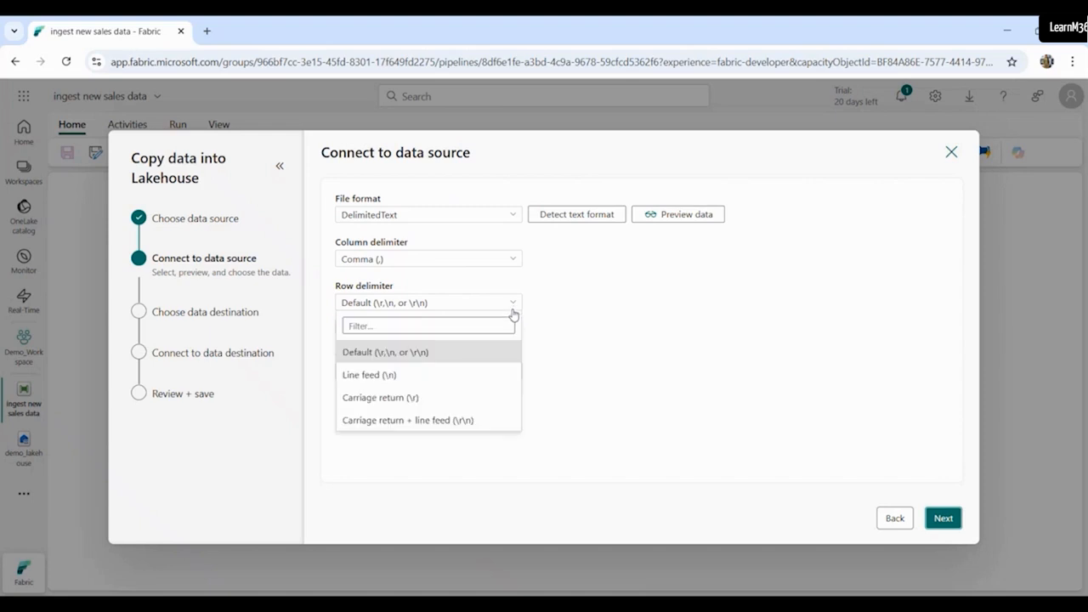
click(430, 377)
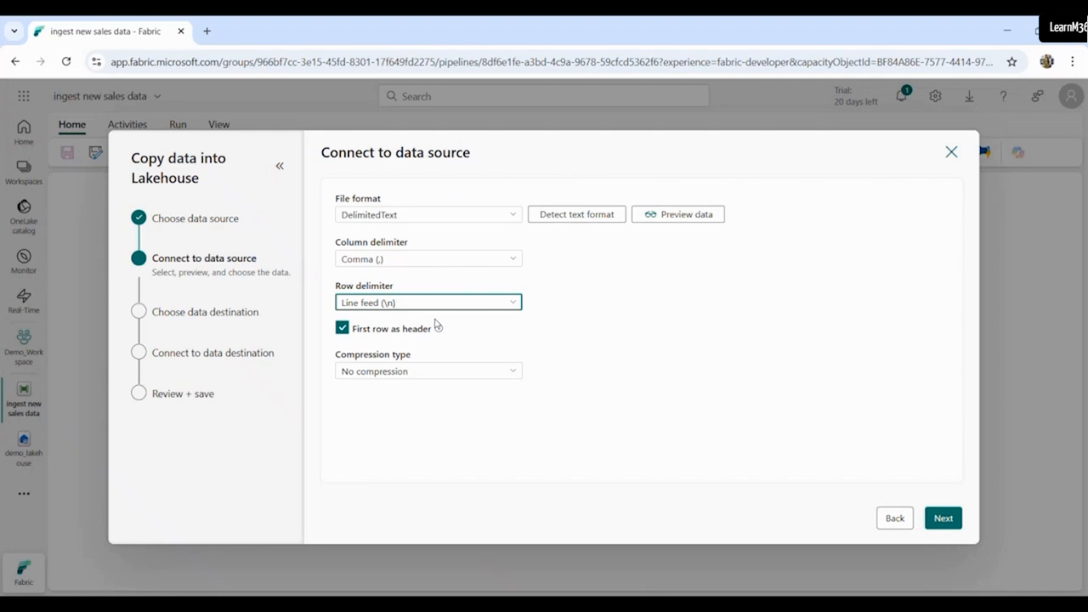
- Preview the sales data rows from the source file and close the preview
click(668, 219)
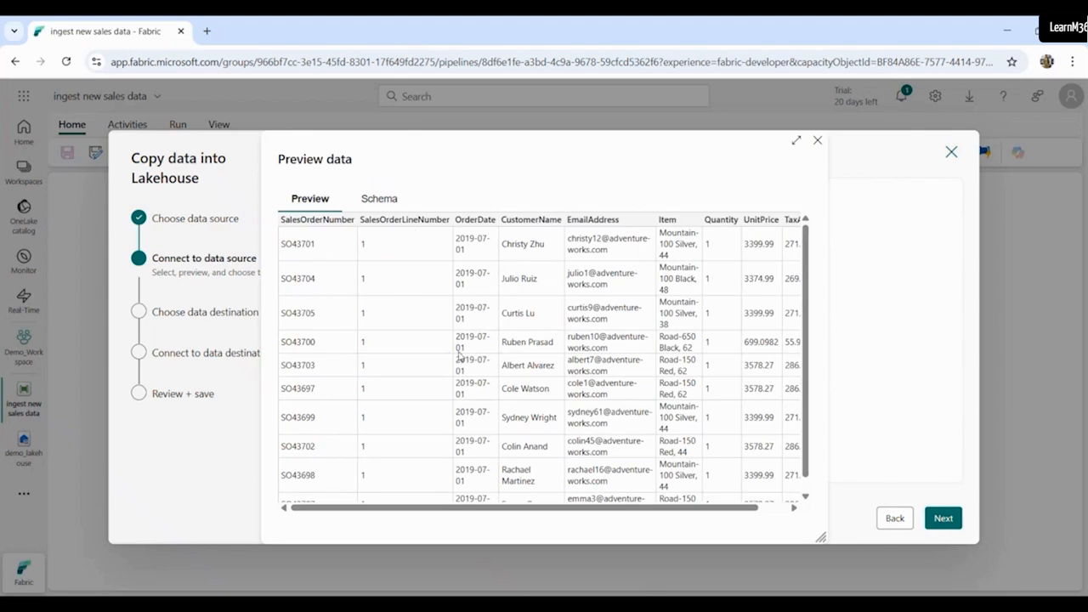
scroll(672, 360, down, 1)
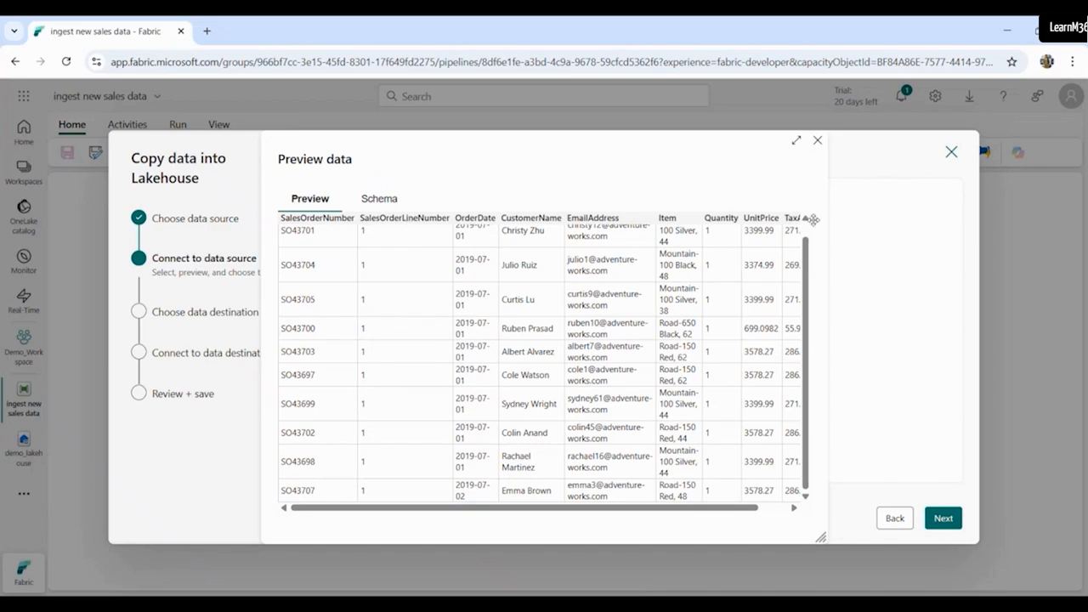
click(818, 141)
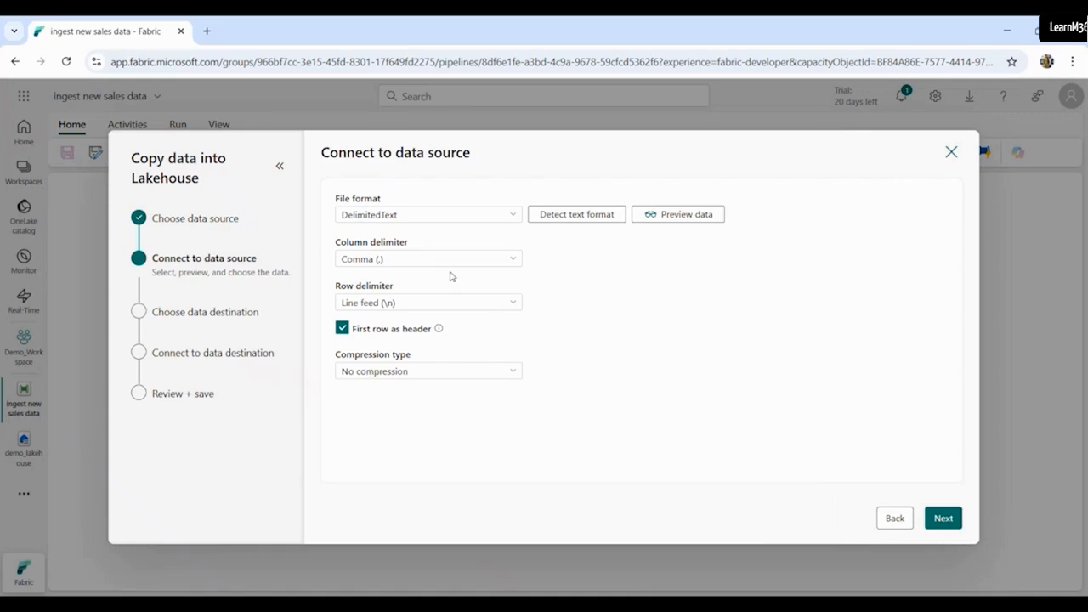
- Set the copy destination in demo_lakehouse to the Files root folder, folder path new_data and file name sales.csv, and continue
click(943, 518)
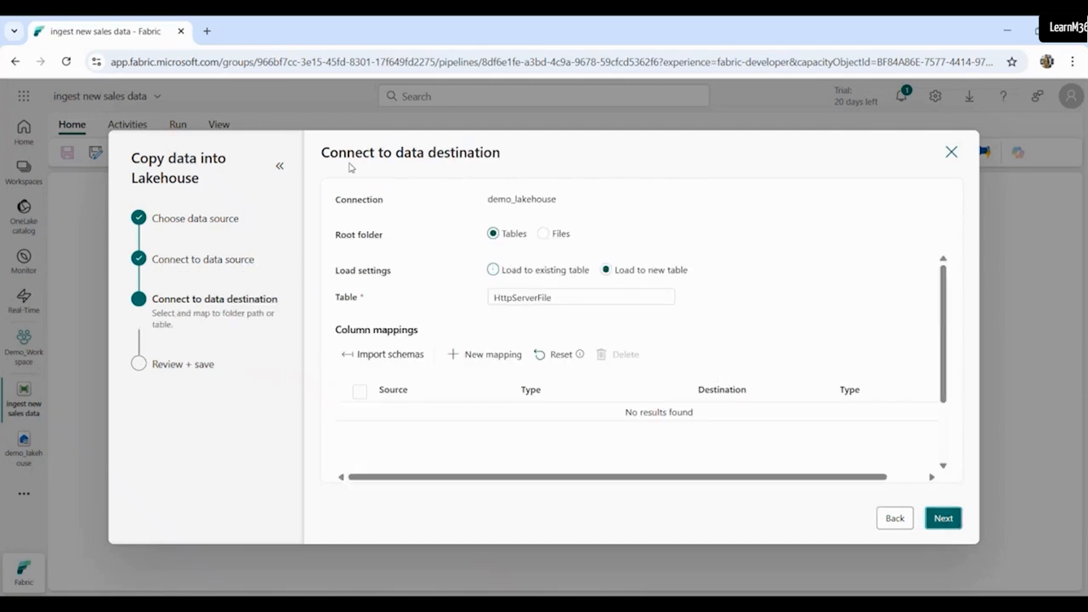
drag(323, 151, 521, 152)
click(569, 153)
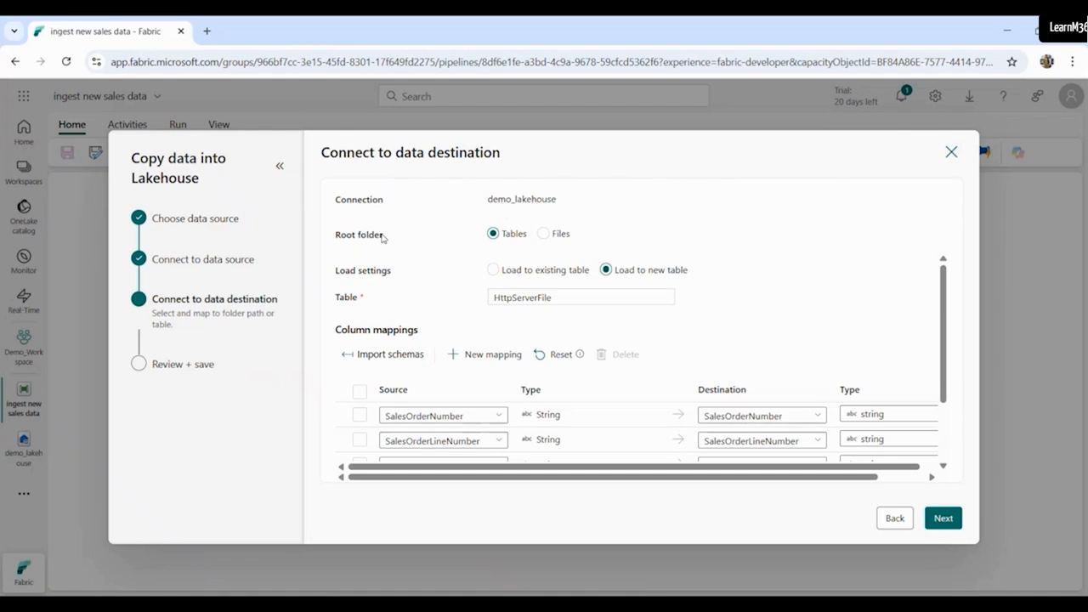
click(547, 234)
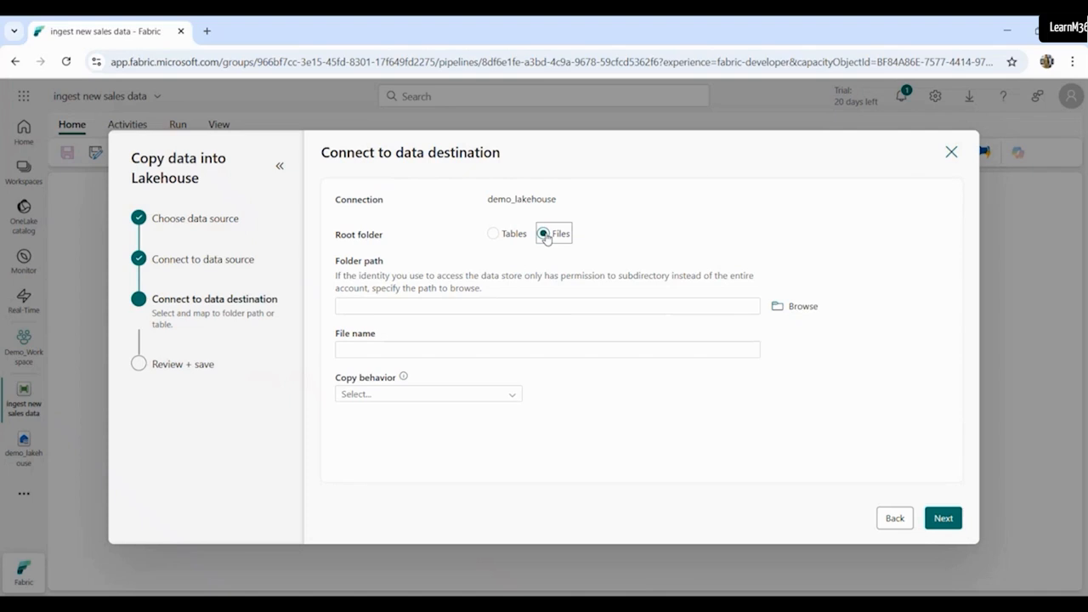
click(791, 308)
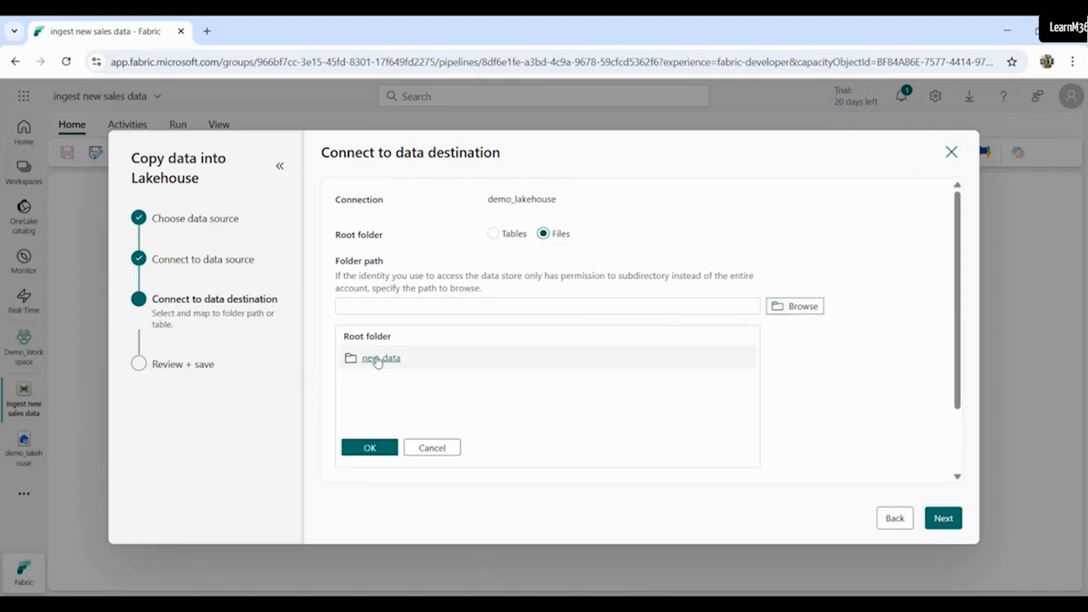
click(379, 359)
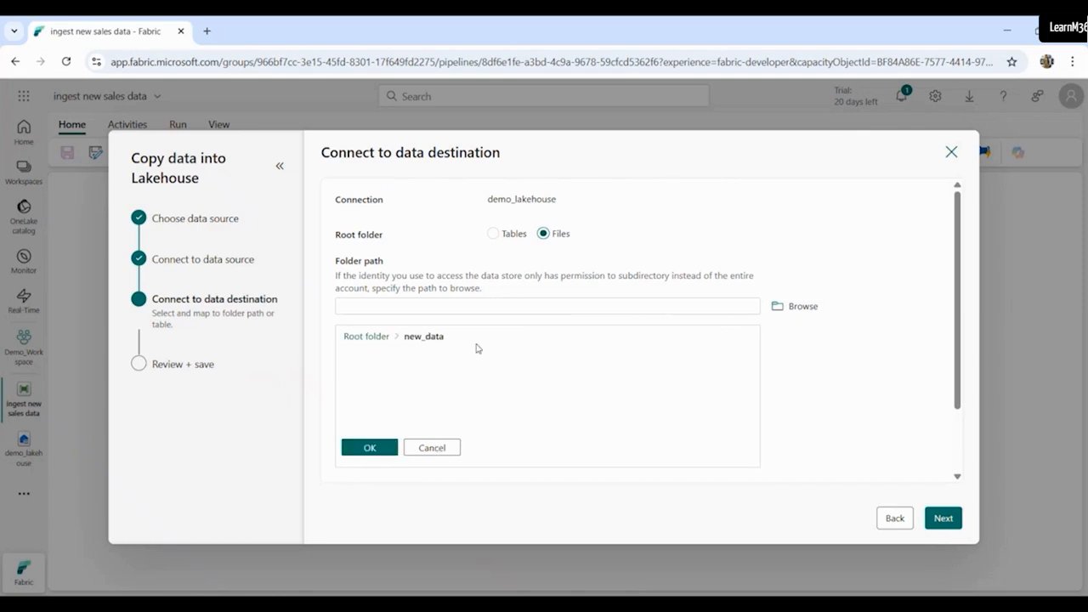
click(370, 448)
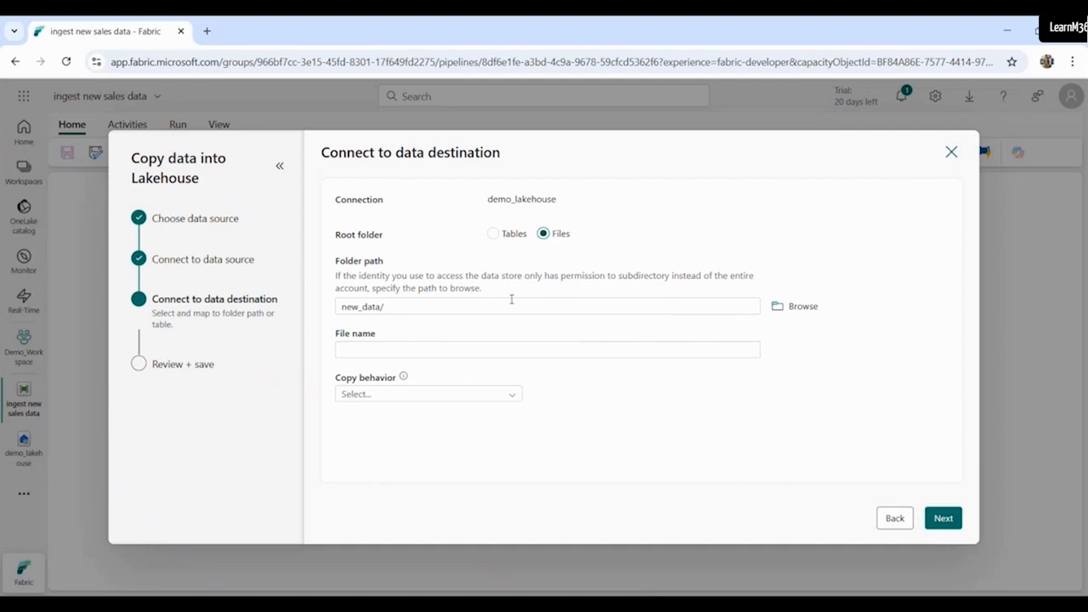
click(442, 349)
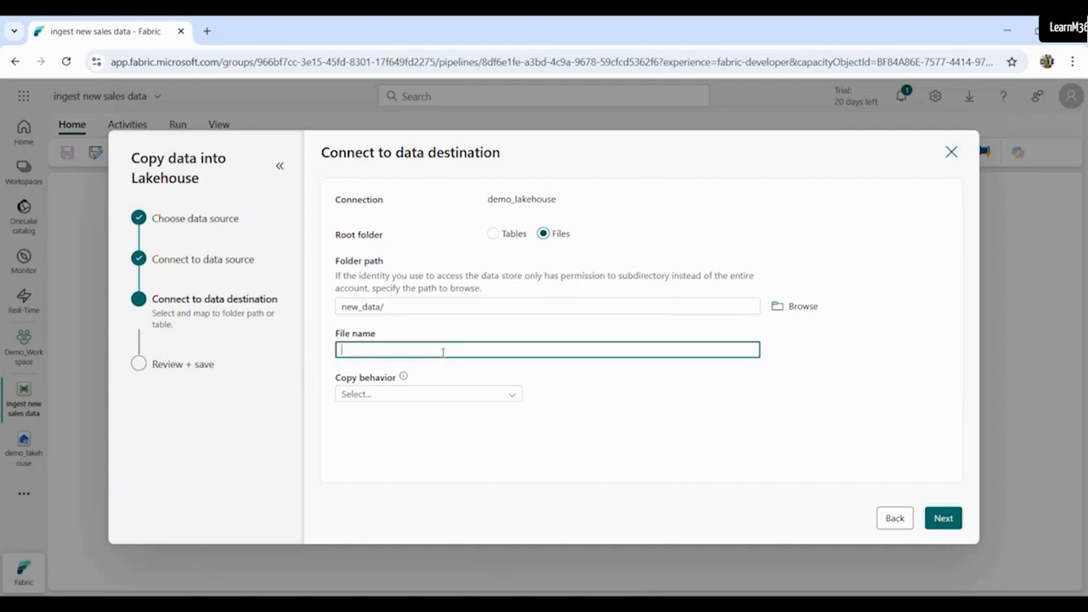
text(sales.csv)
click(947, 520)
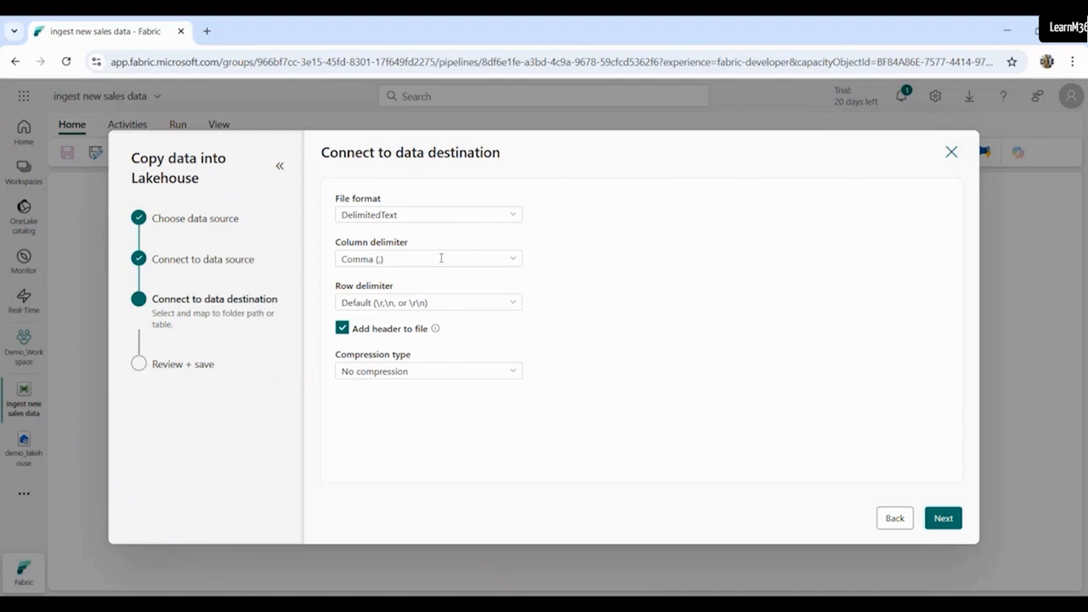
- Set the destination file's row delimiter to Line feed (\n) and continue to the copy summary
click(513, 306)
click(438, 374)
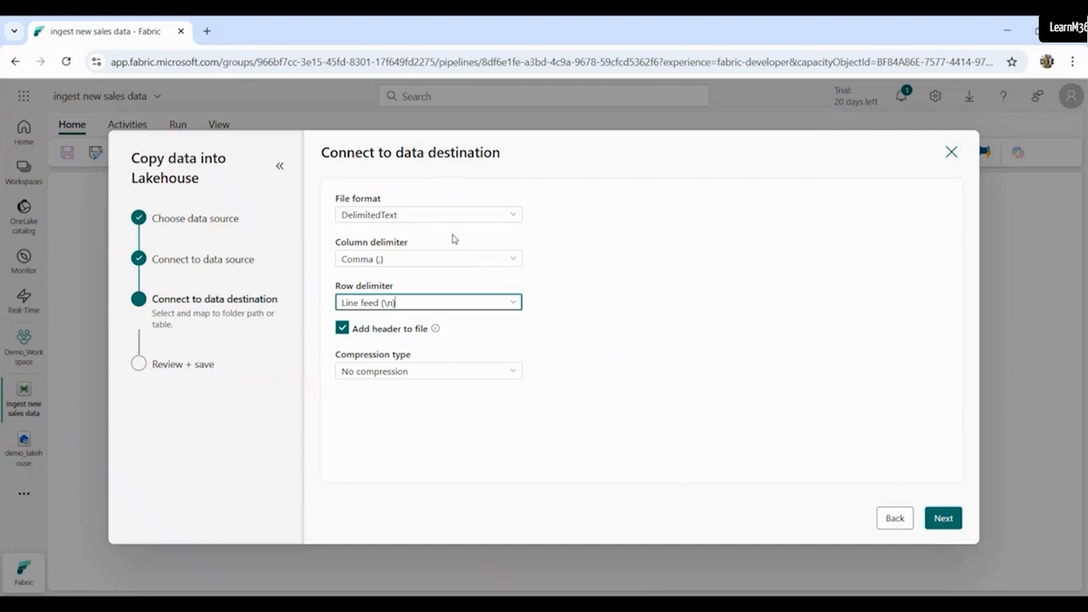
click(945, 514)
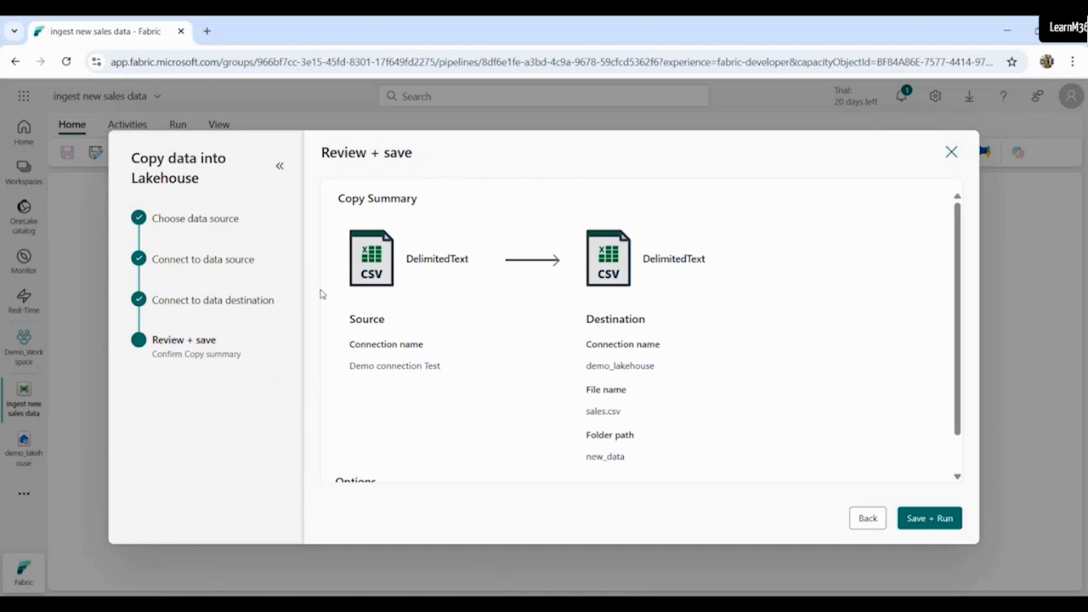
- Save and run the copy pipeline with immediate data transfer, and refresh its run status
scroll(535, 372, down, 1)
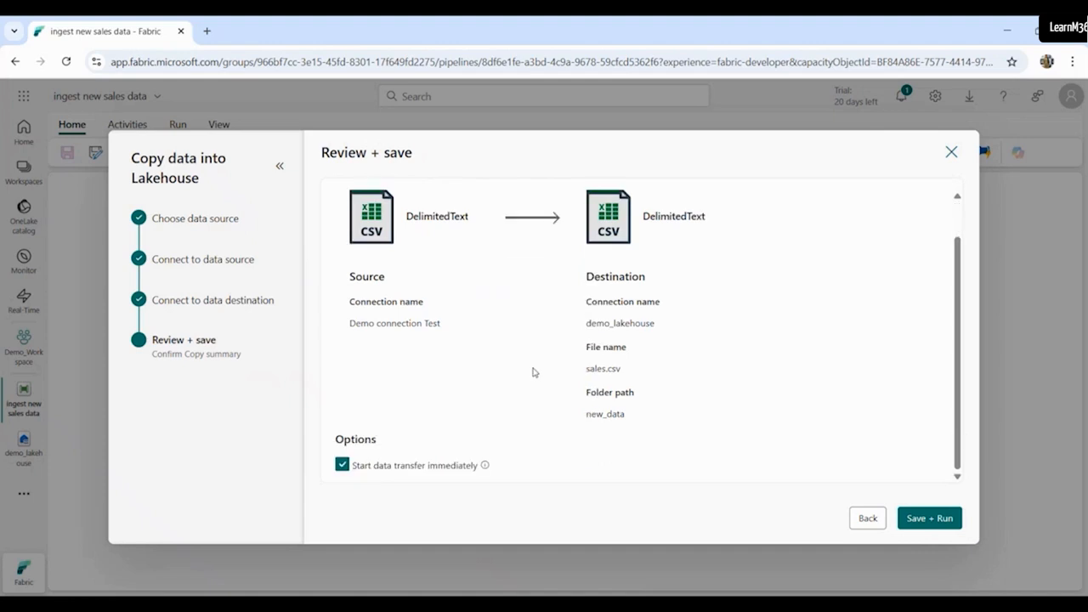
click(938, 517)
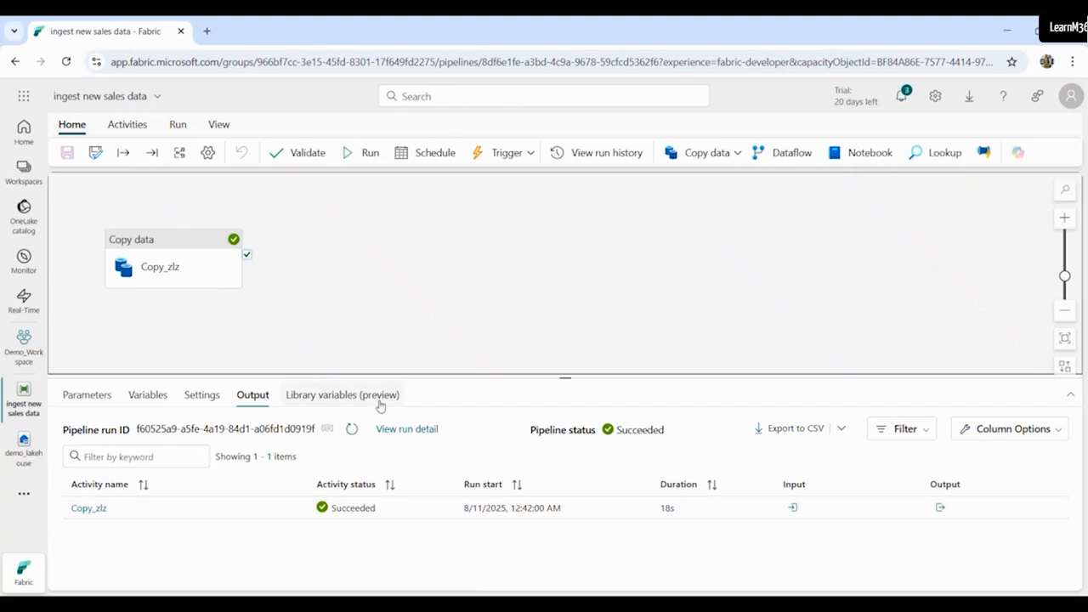
click(353, 433)
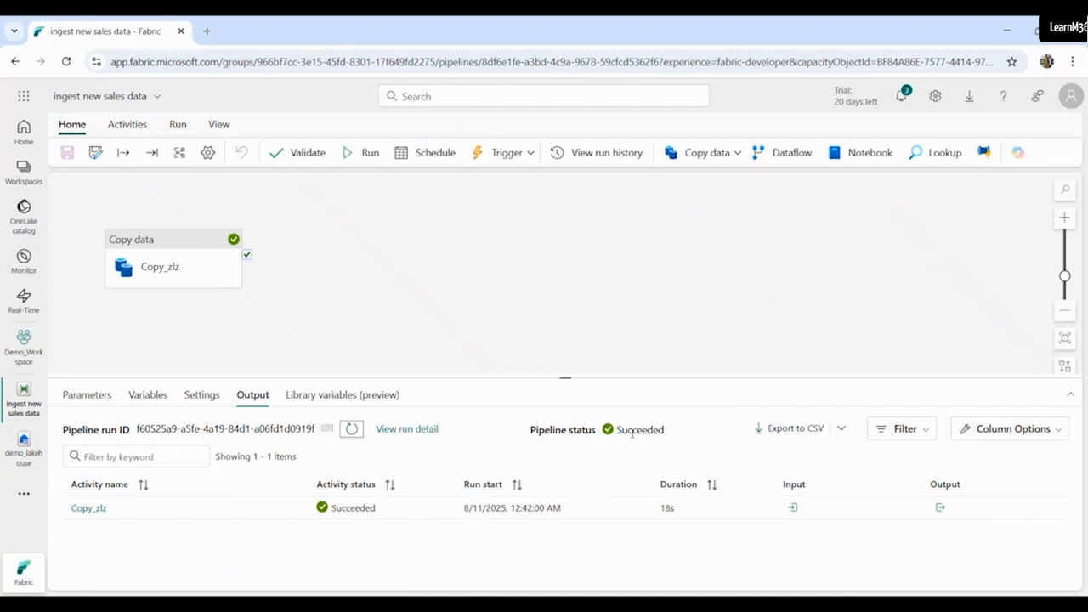
- Open demo_lakehouse, refresh the new_data folder and view the files in it
click(23, 448)
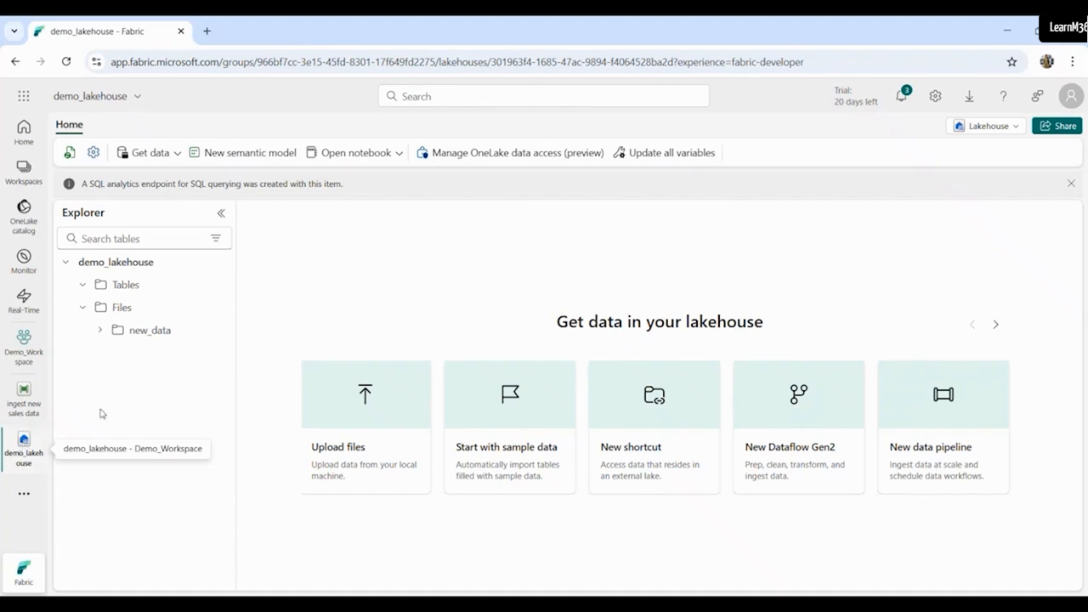
click(217, 331)
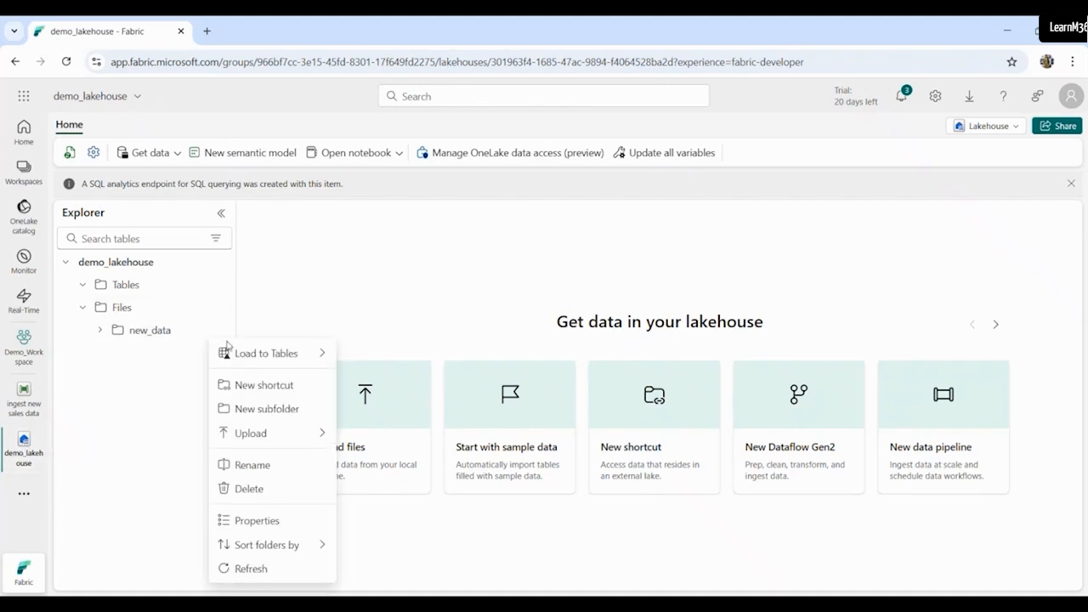
click(272, 571)
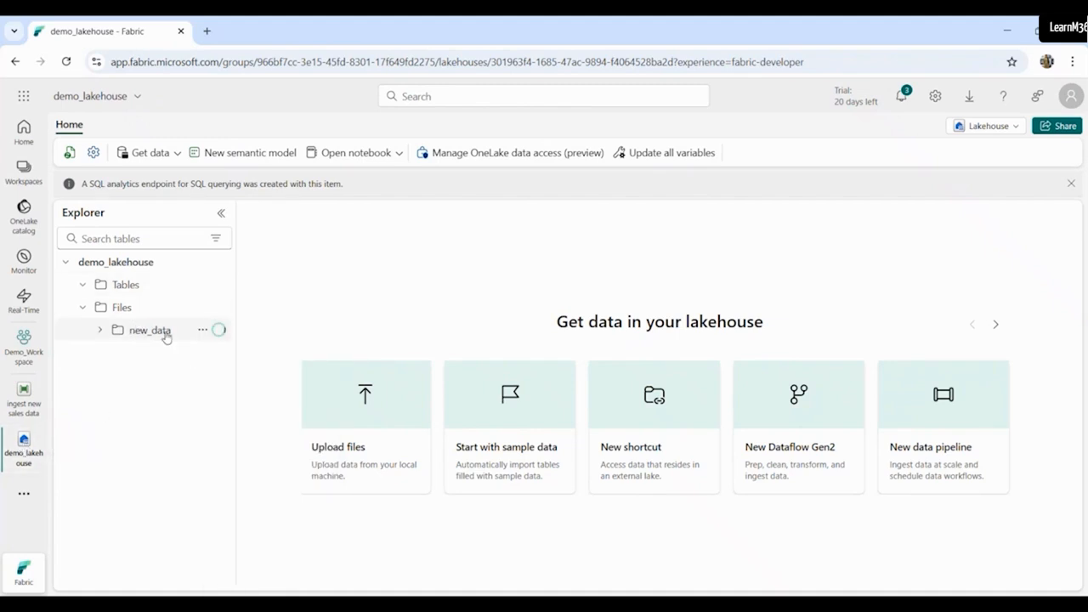
click(158, 332)
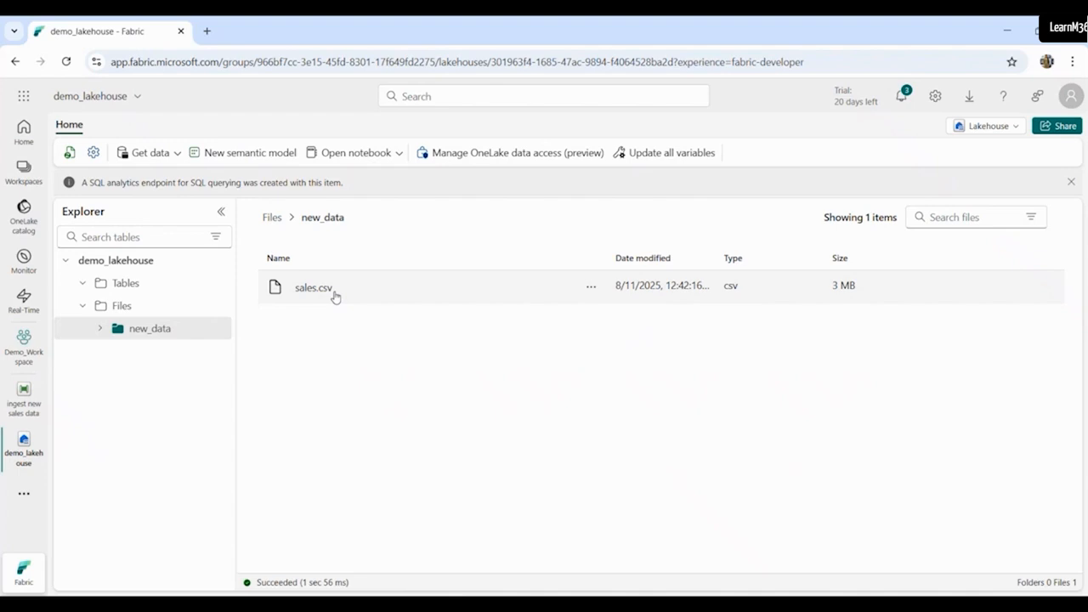
- Create a new notebook from demo_lakehouse
click(396, 155)
click(364, 202)
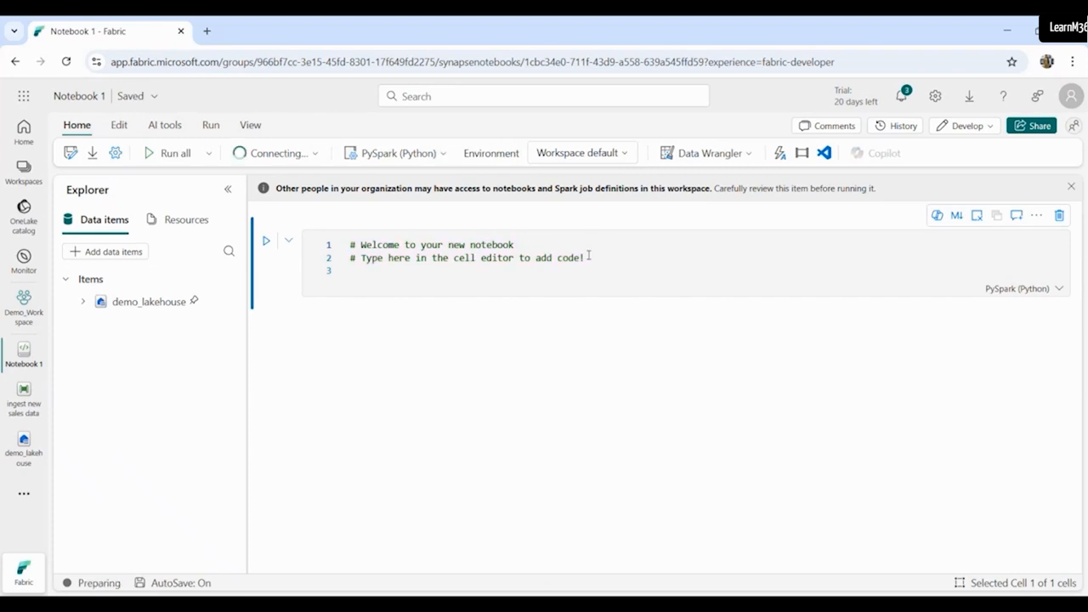
- Replace the first cell's starter comments with table_name = "sales" and mark it as a parameter cell
drag(587, 258, 328, 249)
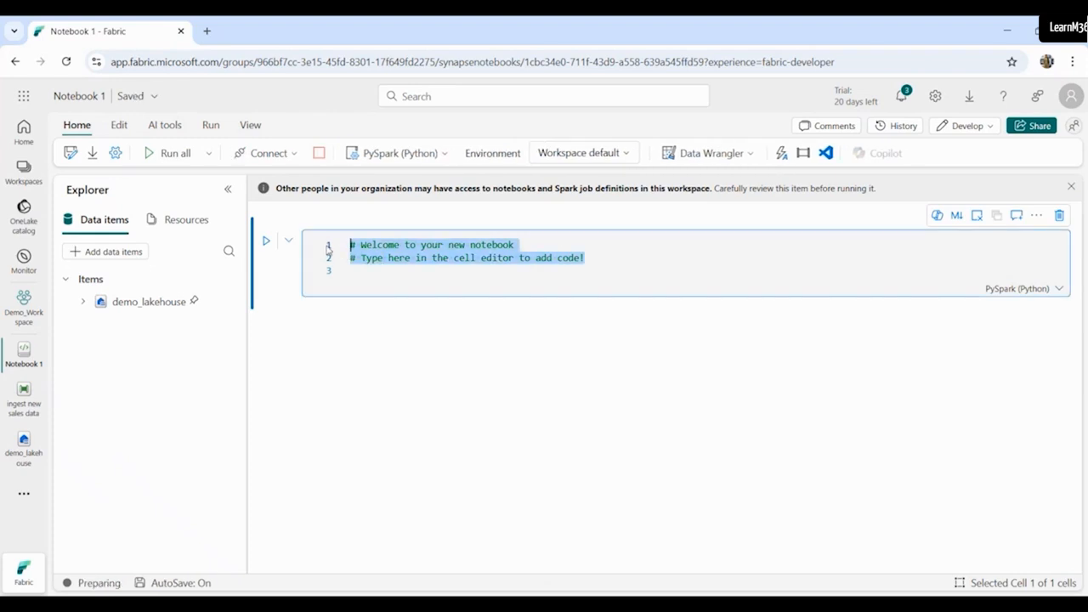
text(table)
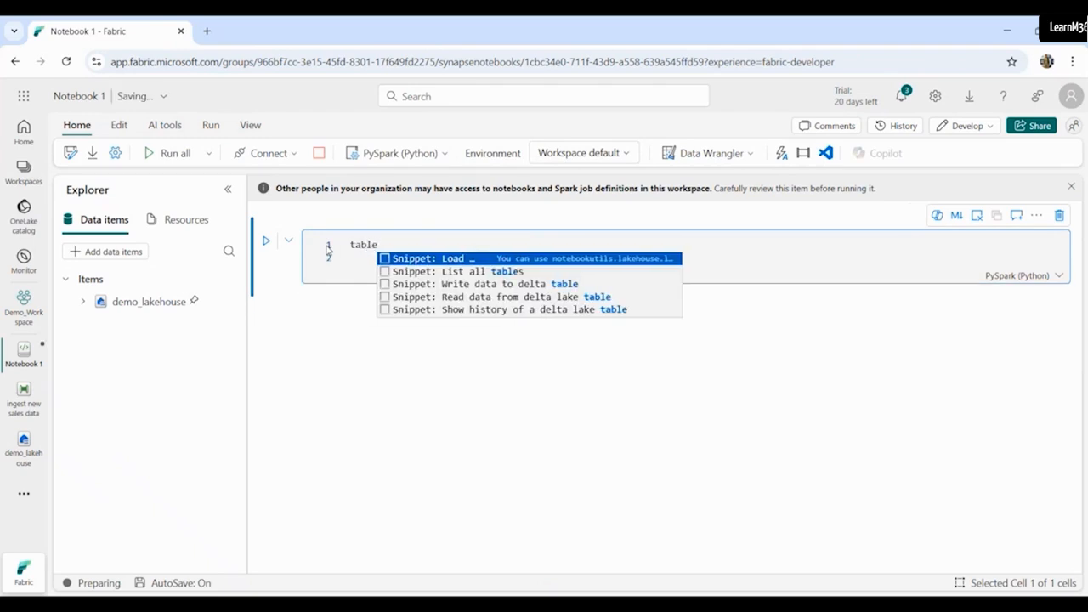
text(_name )
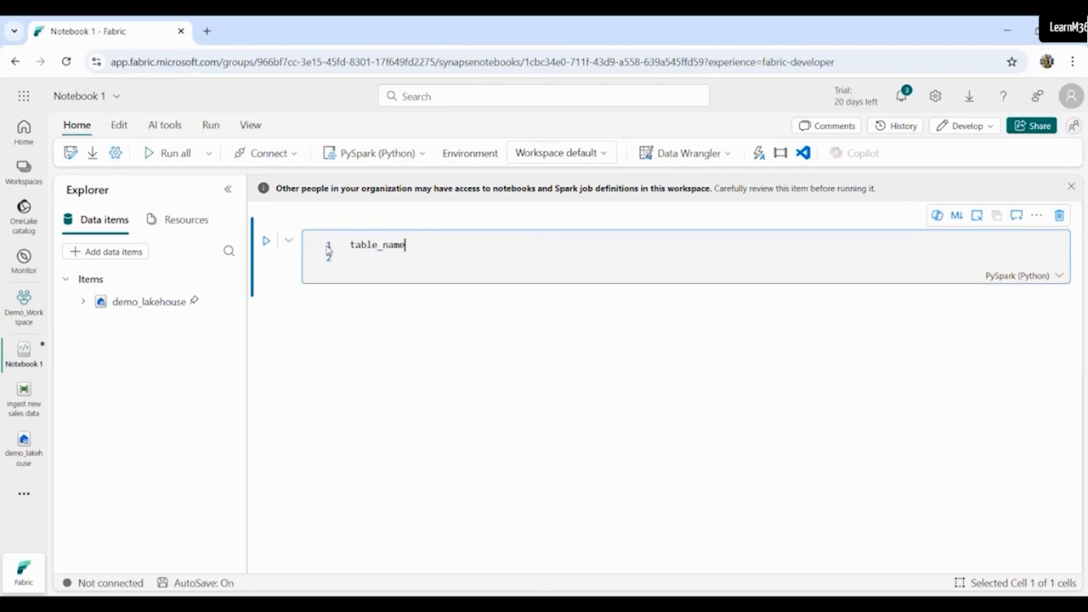
text(+)
key(BackSpace)
text(= "sales")
click(1039, 218)
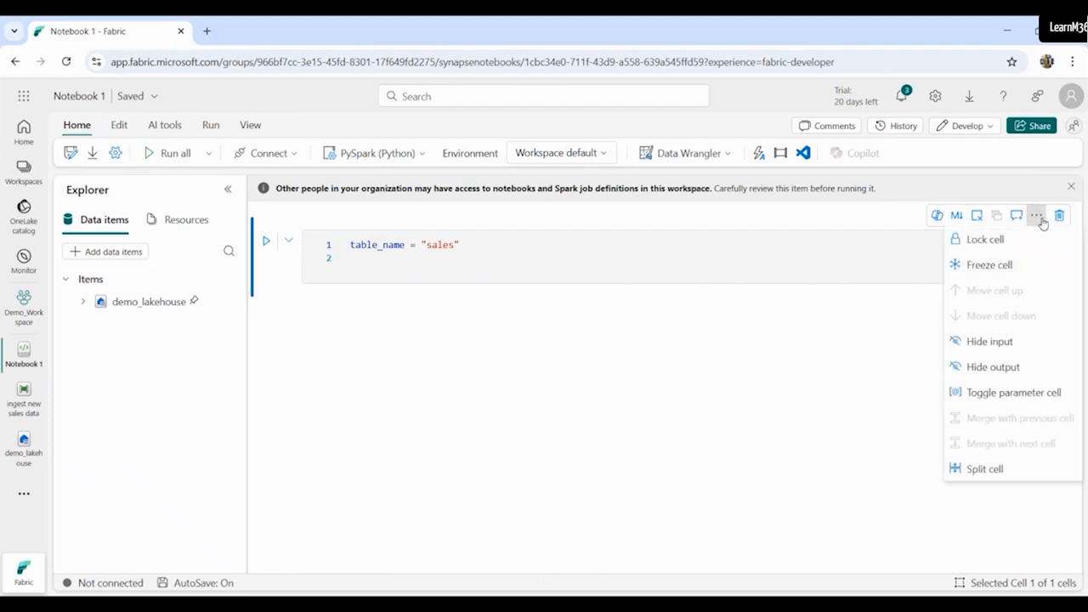
click(988, 395)
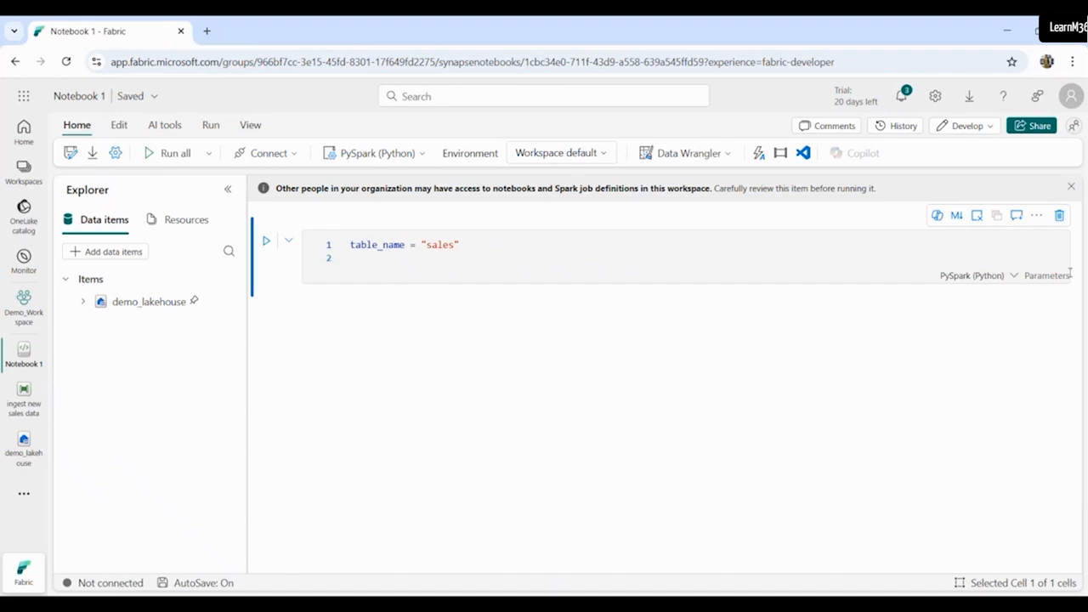
- Add a second code cell with the copied PySpark code that transforms Files/new_data/*.csv and appends it to the delta table named by table_name
click(321, 298)
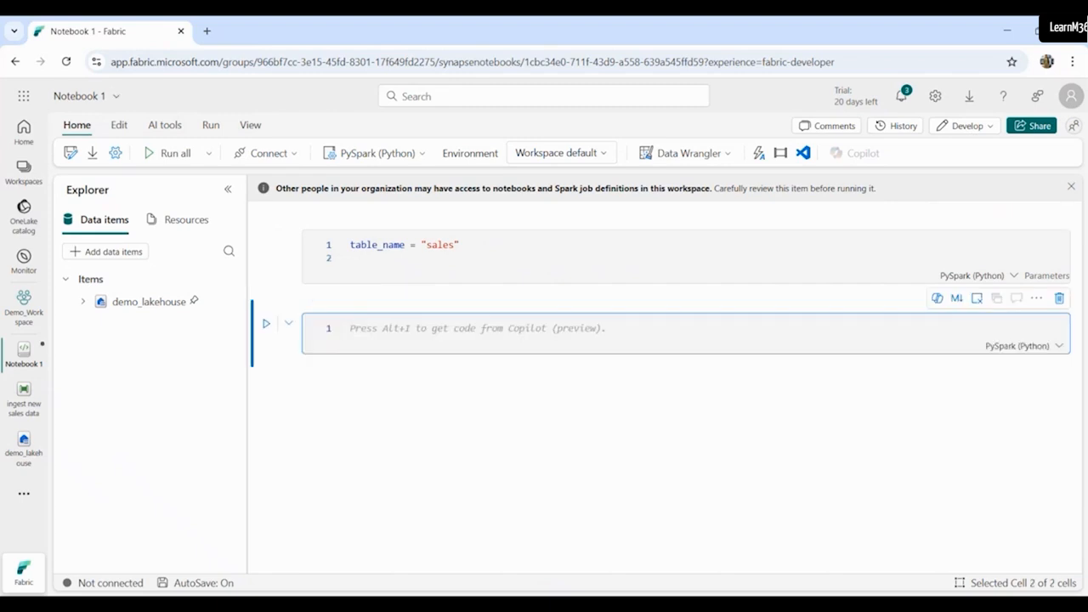
click(601, 446)
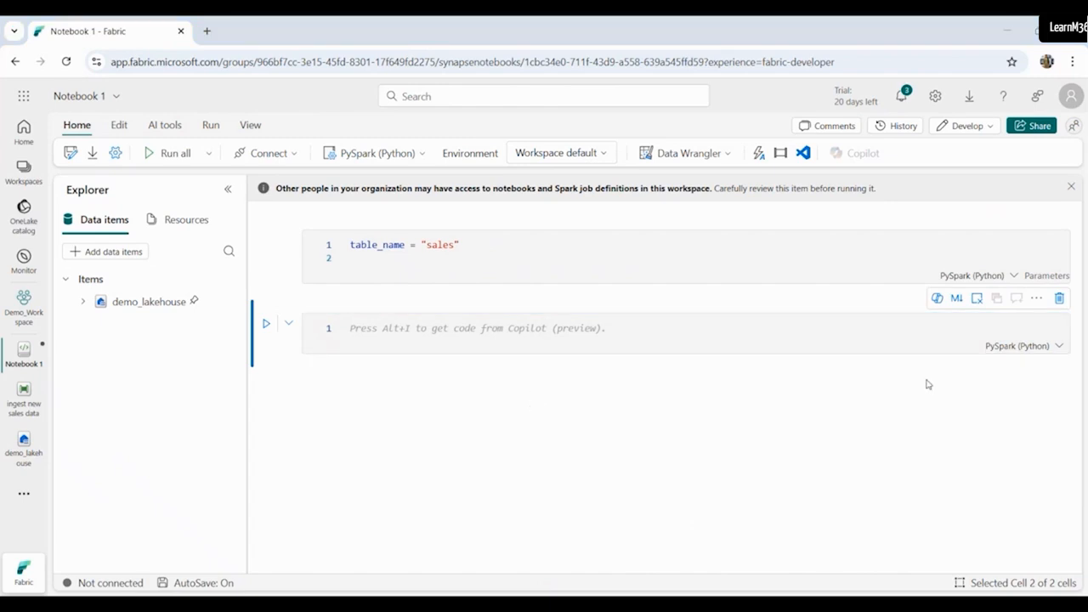
click(375, 329)
key(ctrl+v)
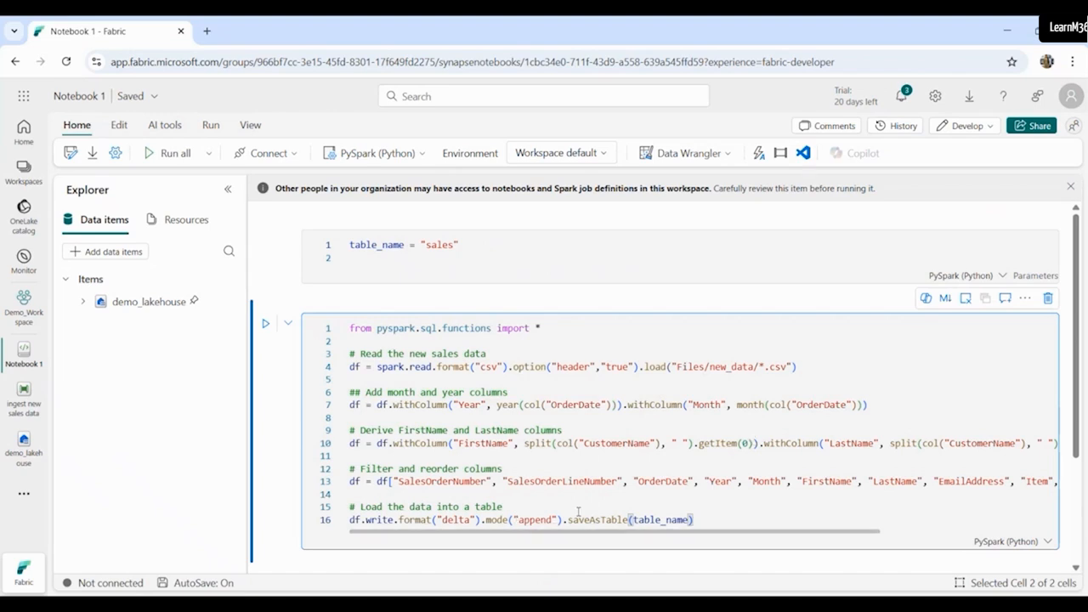
drag(709, 521, 358, 521)
click(770, 508)
- Run all notebook cells and follow the execution of the data load until it completes
click(166, 153)
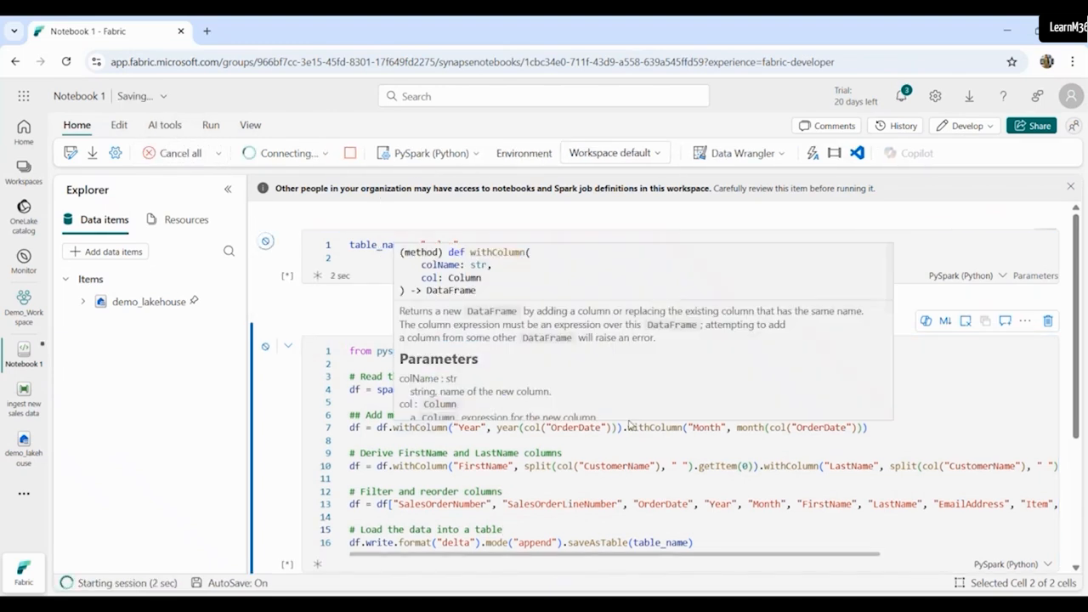
scroll(341, 246, down, 1)
scroll(341, 247, up, 1)
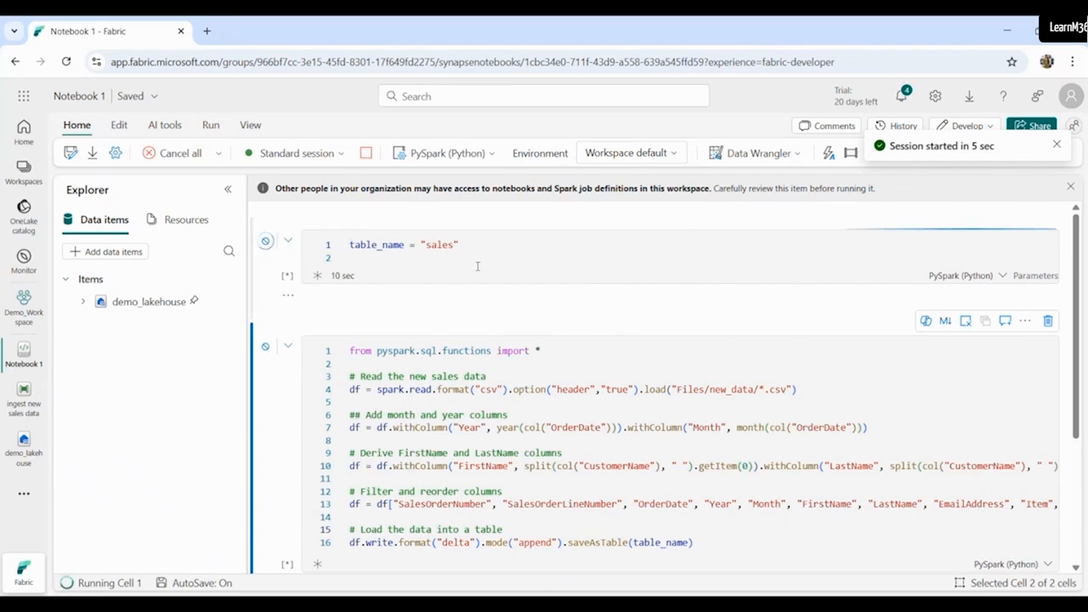
scroll(519, 445, down, 1)
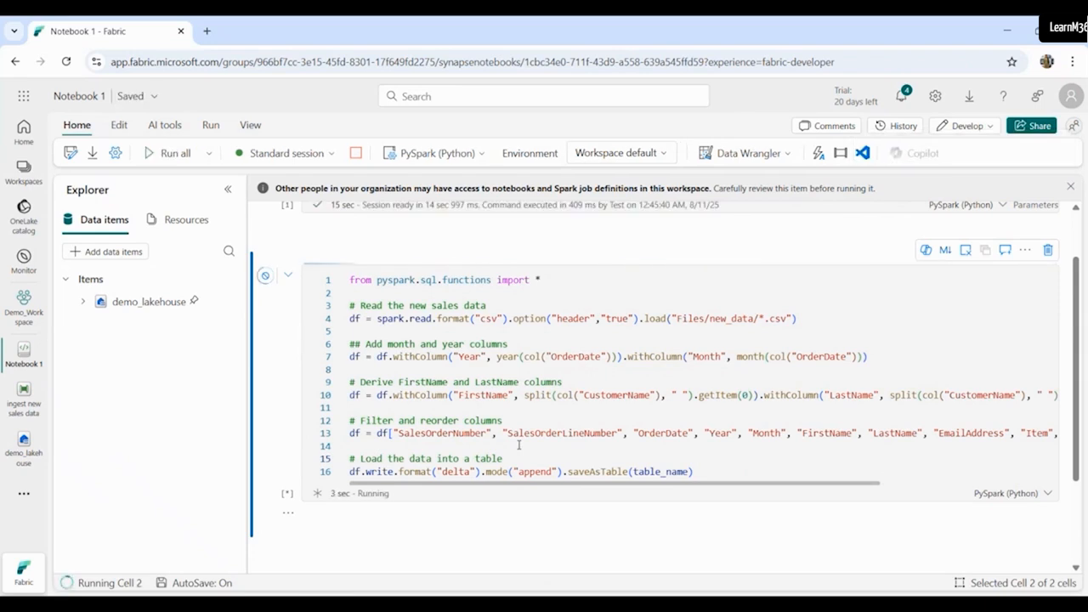
scroll(503, 352, up, 1)
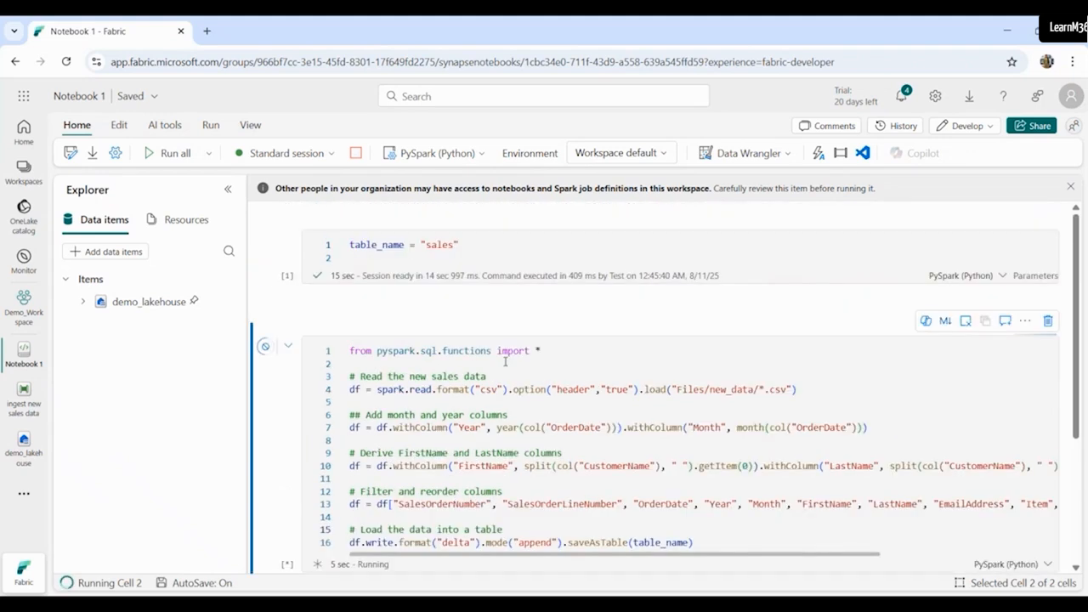
scroll(431, 323, down, 2)
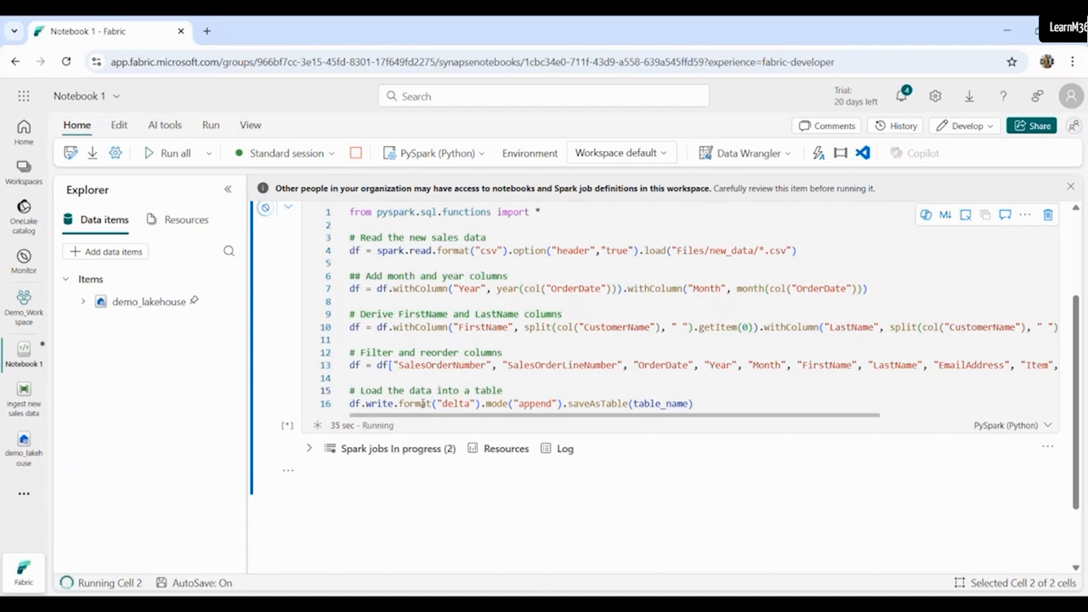
mouse_move(423, 404)
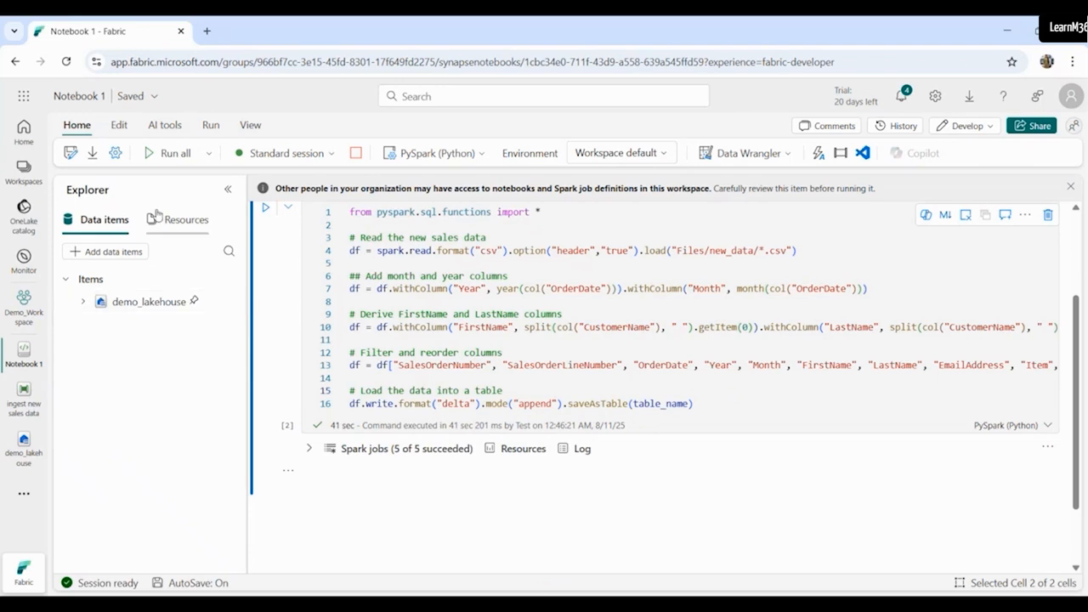
- Refresh demo_lakehouse in the notebook's explorer and expand its Tables folder to check for the sales table
click(231, 302)
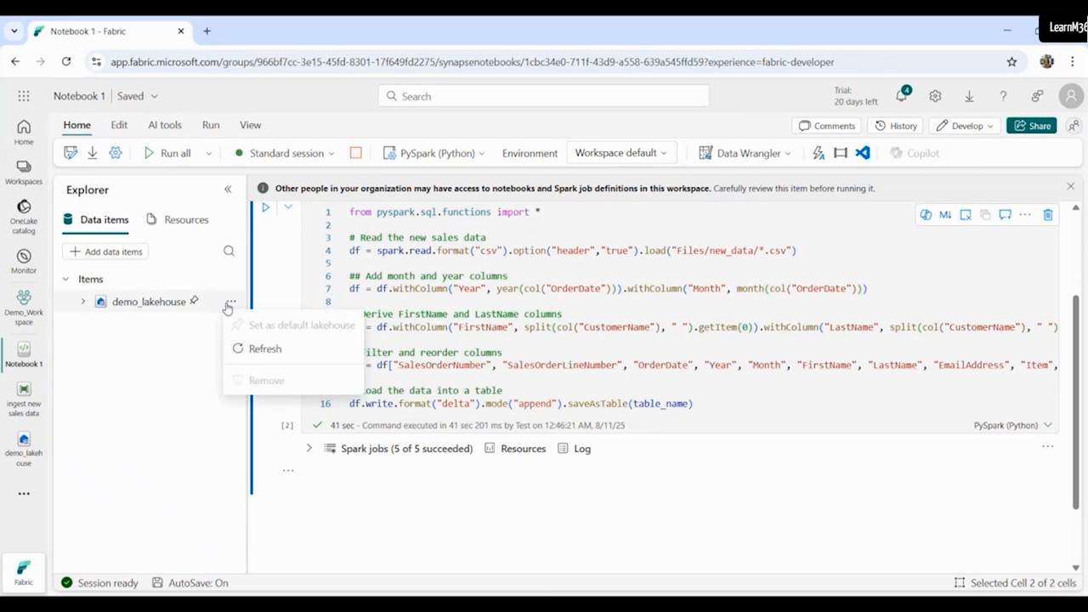
click(264, 348)
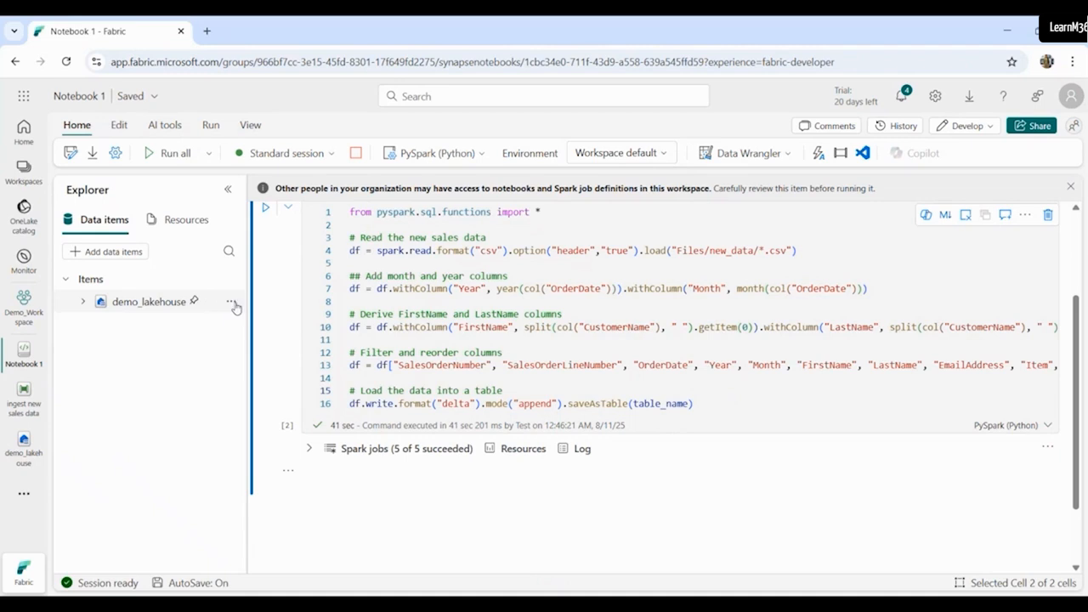
click(82, 302)
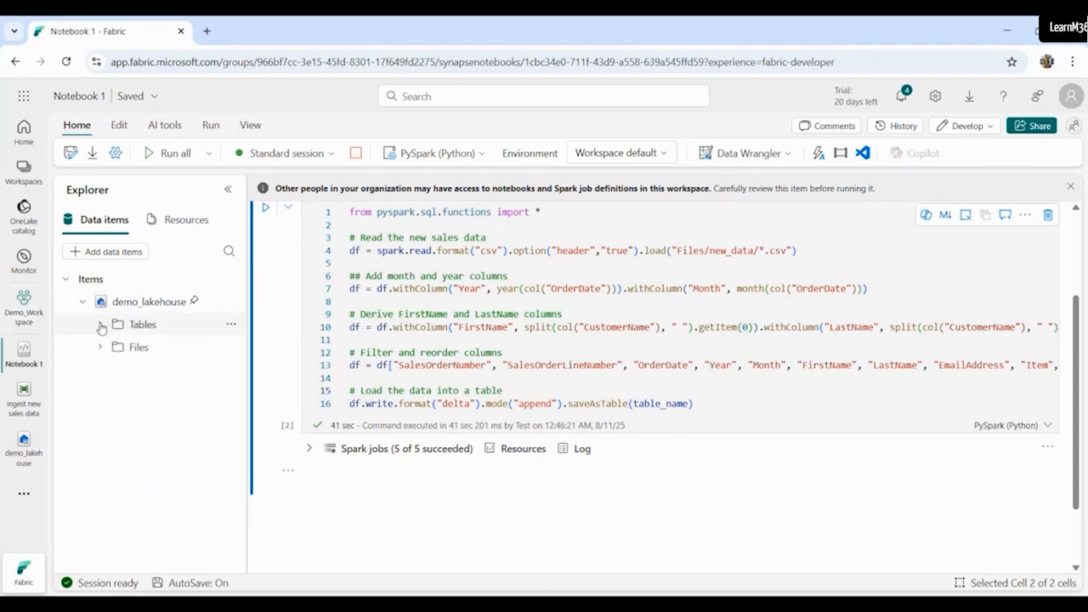
click(100, 324)
scroll(644, 315, up, 2)
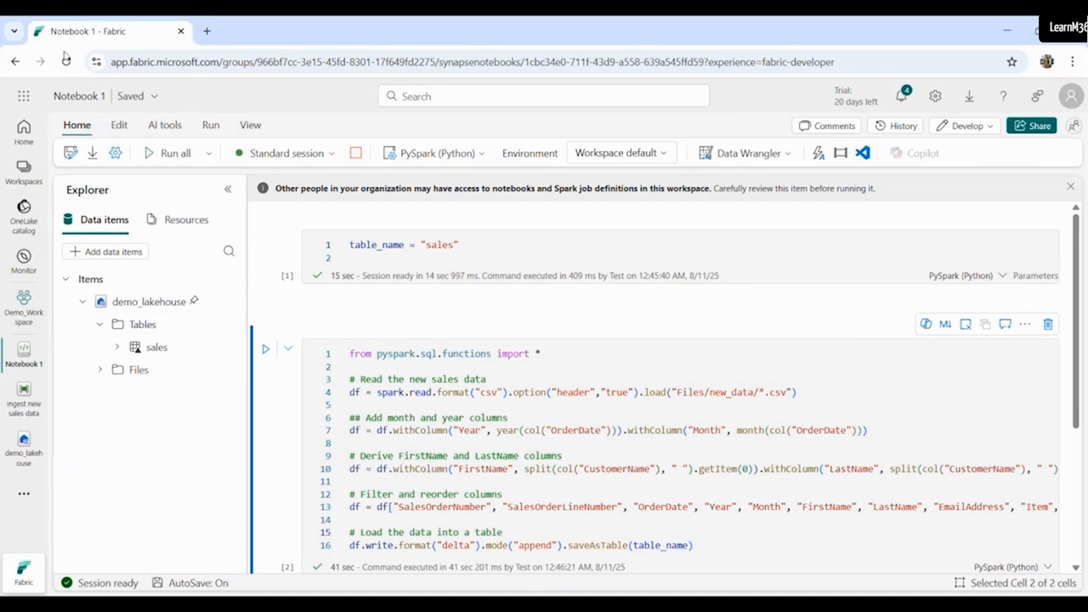
- Rename the notebook as Load Sales
click(75, 97)
click(128, 155)
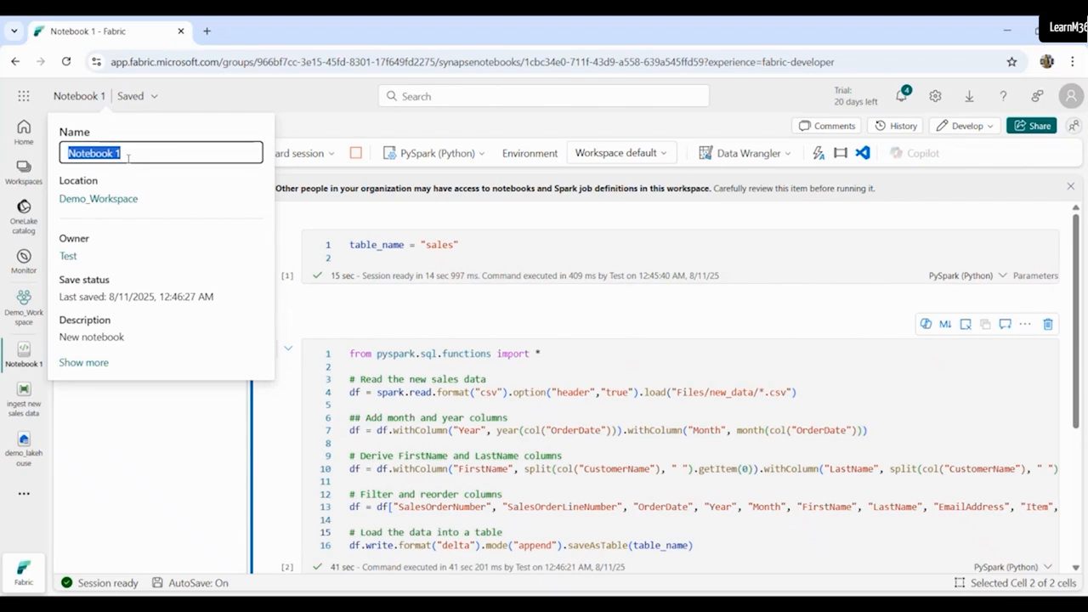
text(Loa)
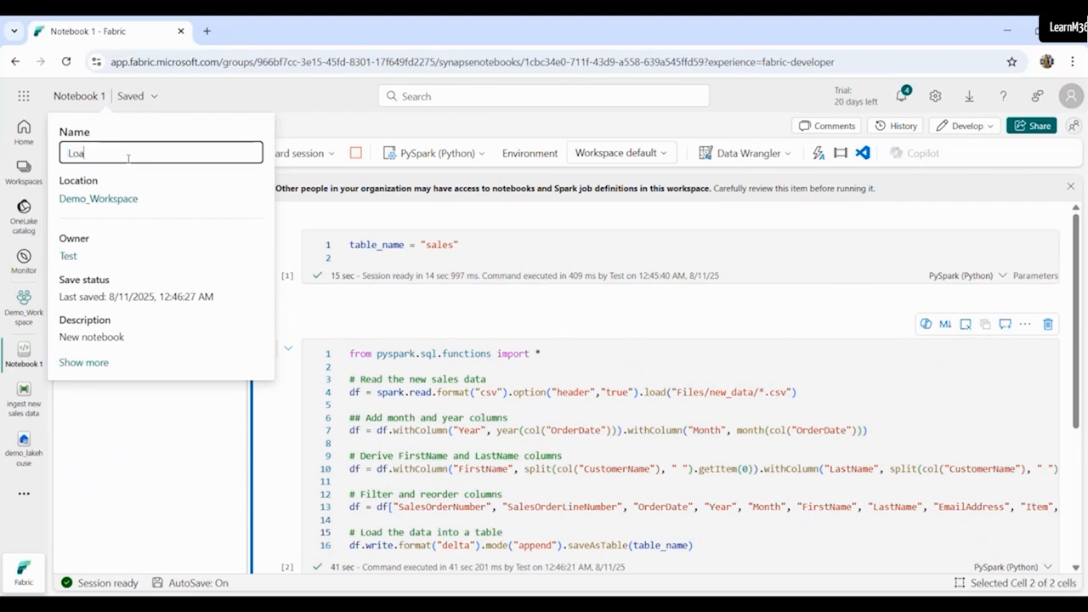
text(d Sales)
key(Return)
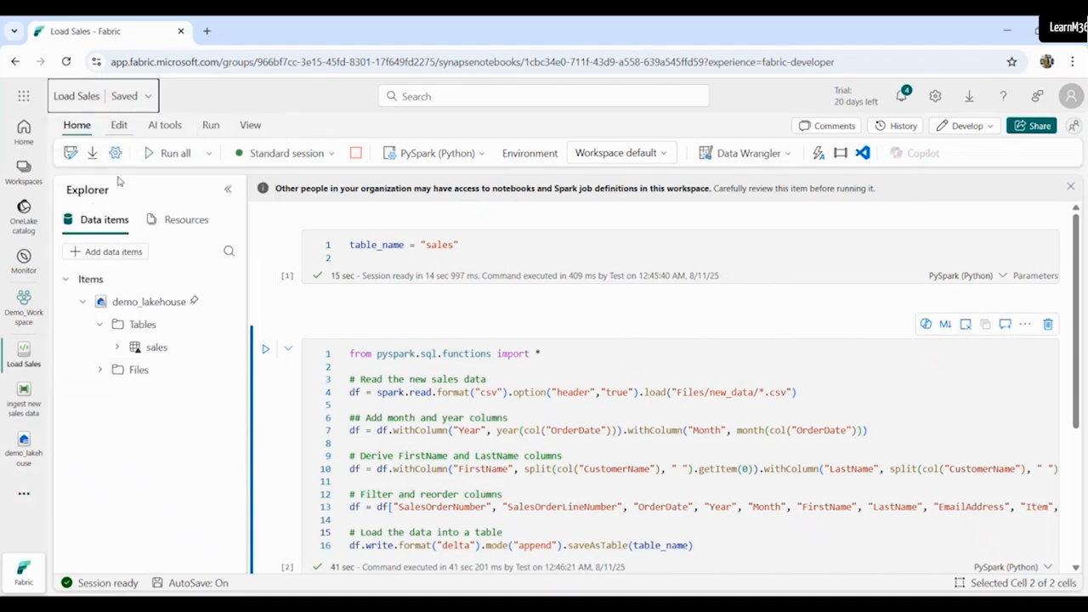
- Switch to demo_lakehouse, refresh its Tables folder and preview the sales table
click(24, 446)
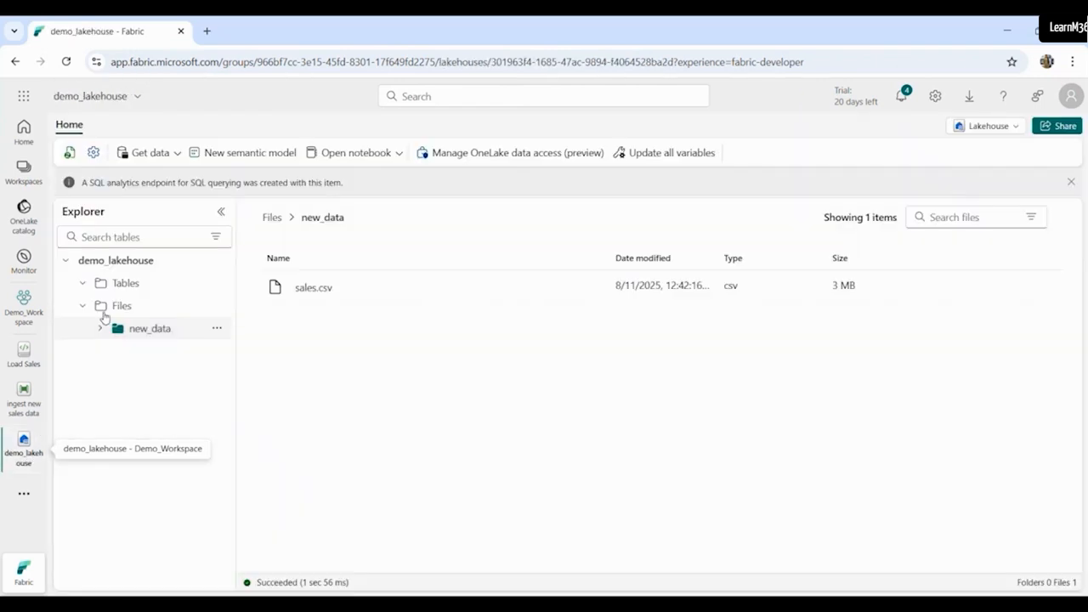
click(220, 283)
click(255, 394)
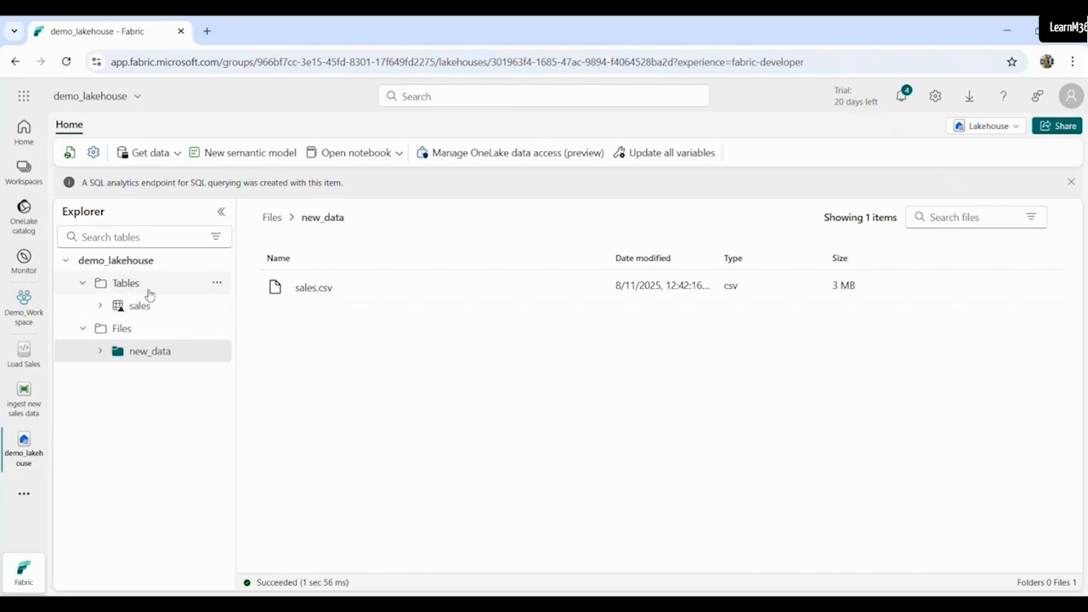
click(143, 307)
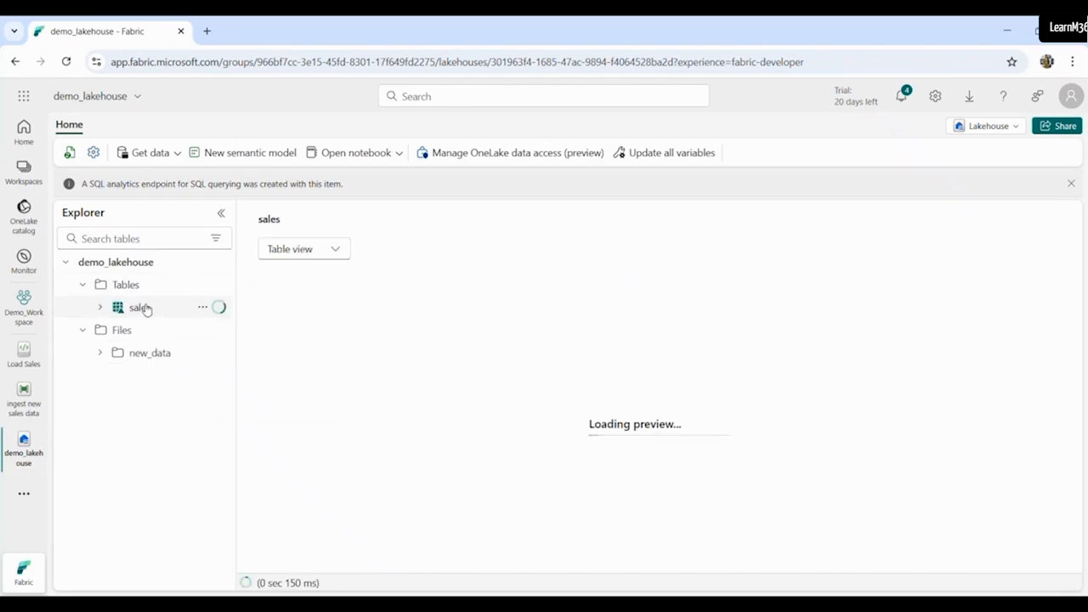